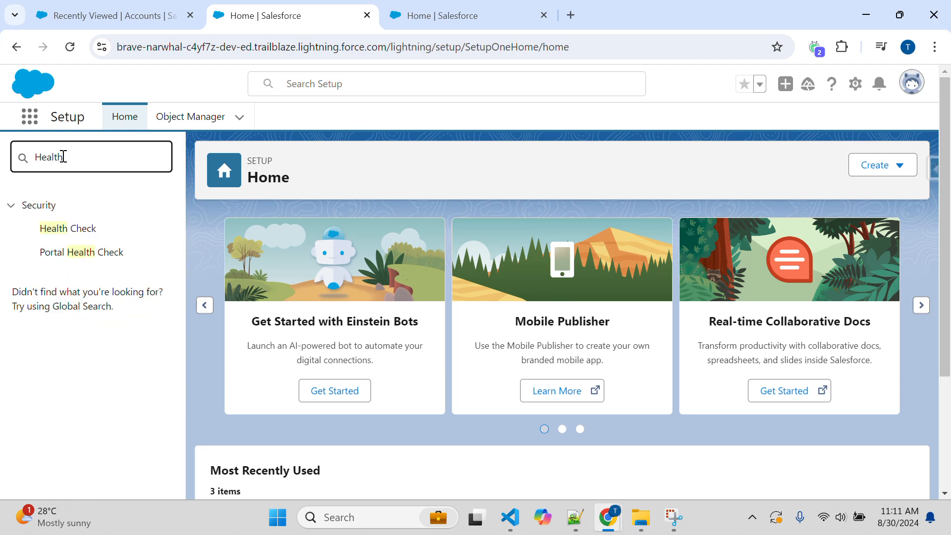
Open the Health Check setup page in new browser tabs and switch to one of them
right_click(70, 226)
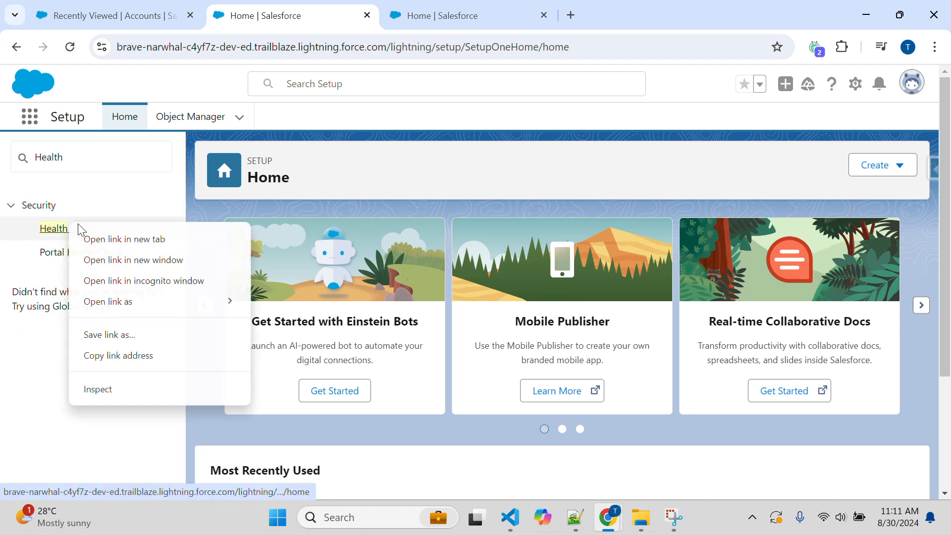
click(142, 238)
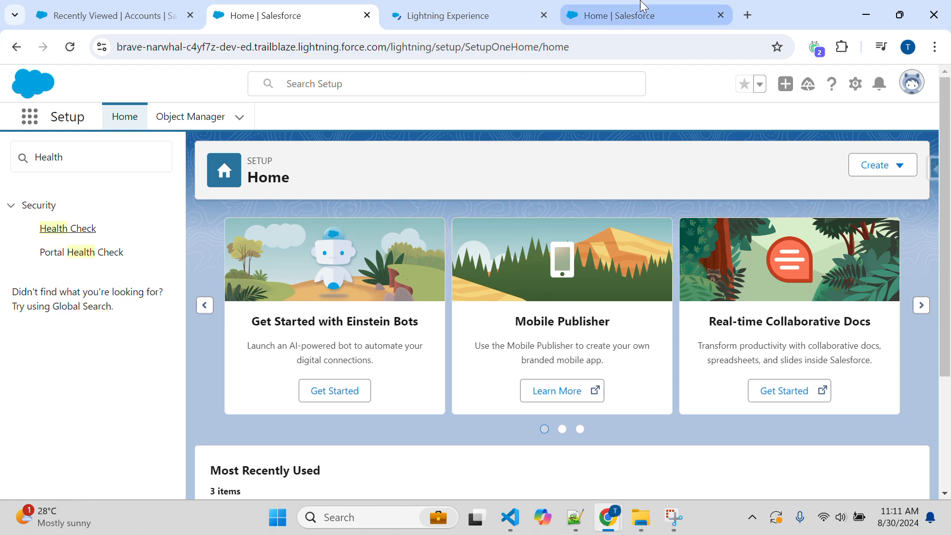
click(643, 6)
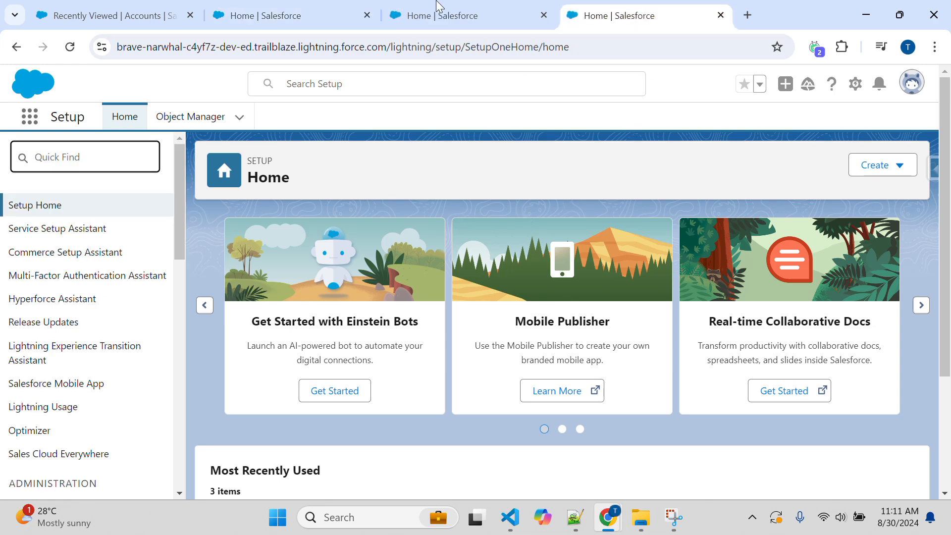
click(297, 7)
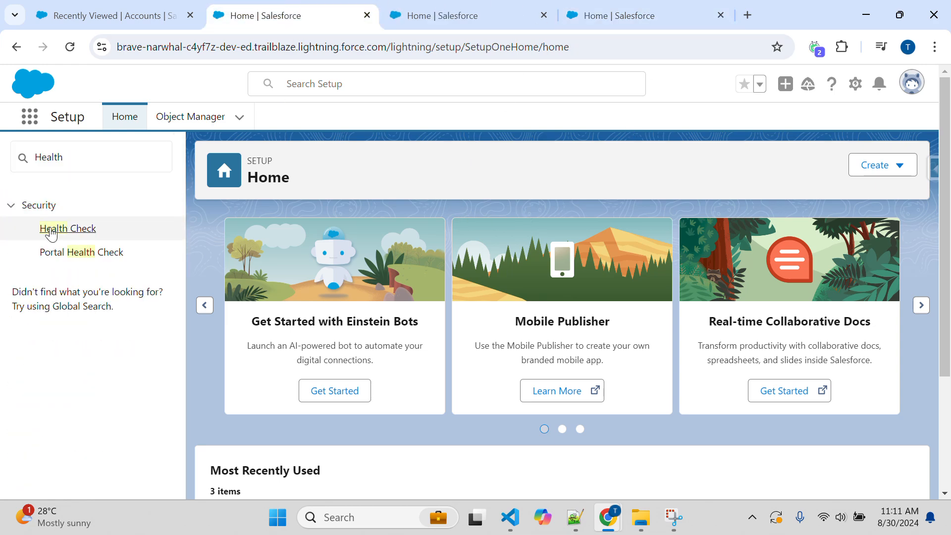
ctrl+click(52, 233)
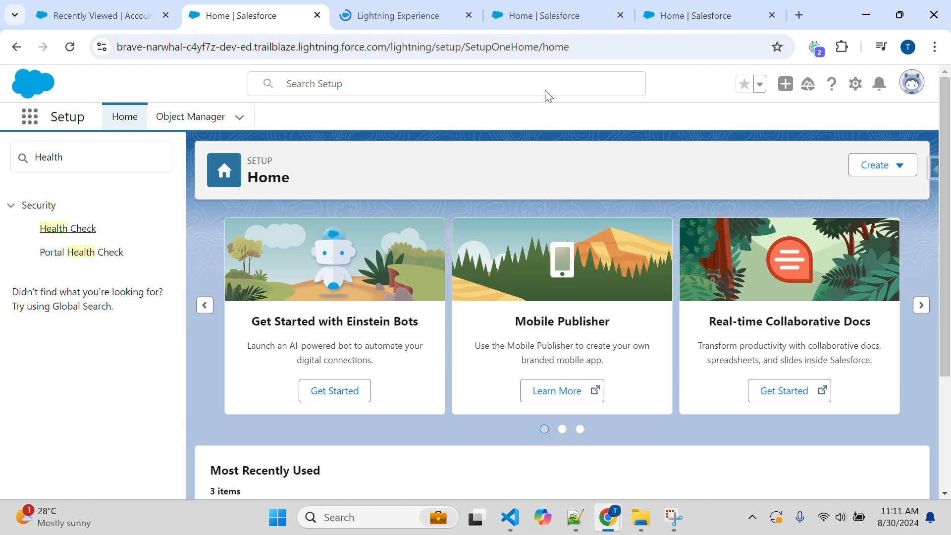
click(595, 19)
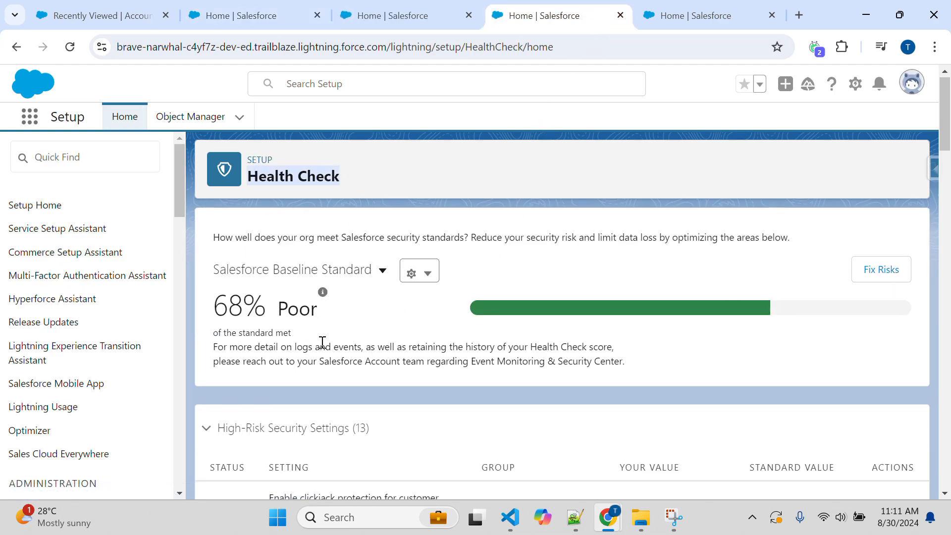
Examine the overall Health Check score and the High-Risk Security Settings, and collapse that section
scroll(272, 298, down, 2)
drag(325, 247, 216, 233)
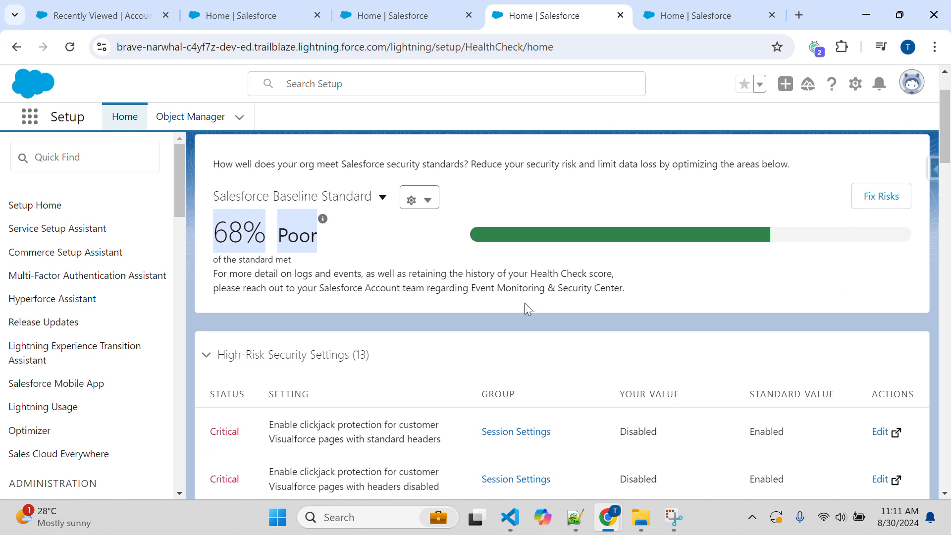
scroll(385, 280, down, 5)
scroll(267, 298, up, 2)
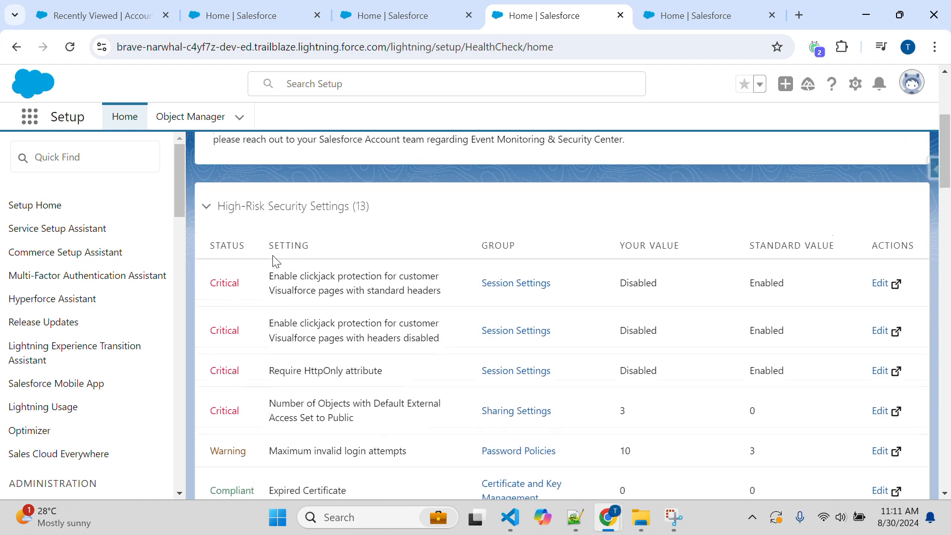
drag(374, 209, 219, 206)
scroll(310, 342, down, 3)
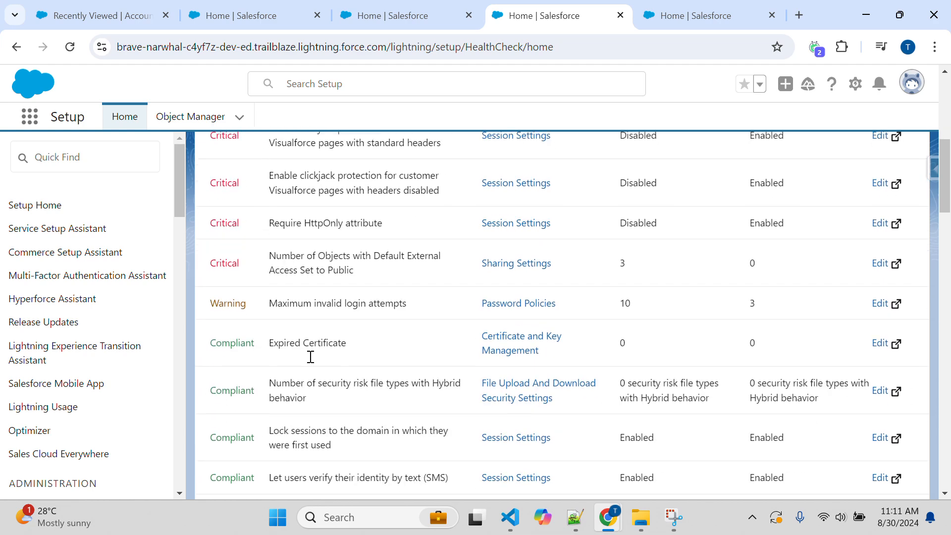
scroll(310, 352, up, 3)
click(207, 207)
Review the Medium-Risk Security Settings and collapse the section
drag(382, 287, 218, 276)
scroll(293, 355, down, 2)
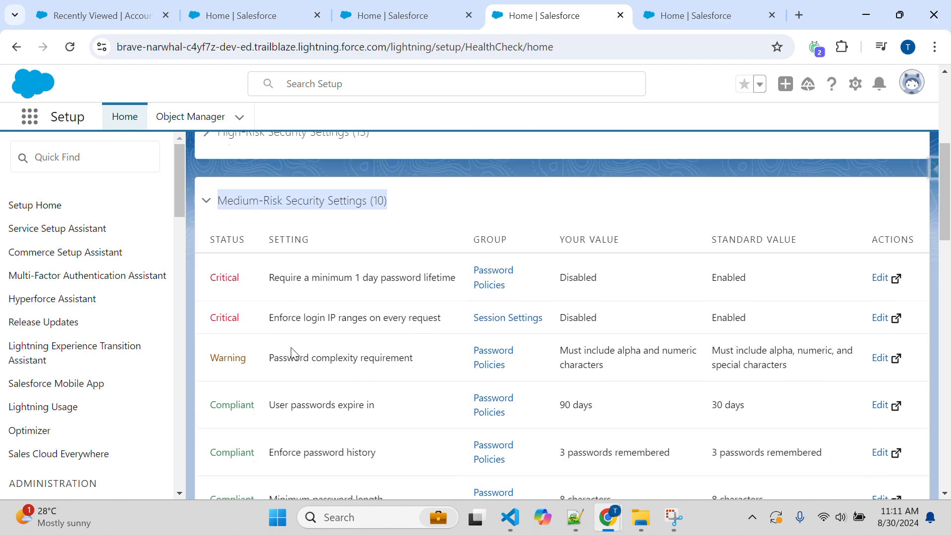
click(208, 217)
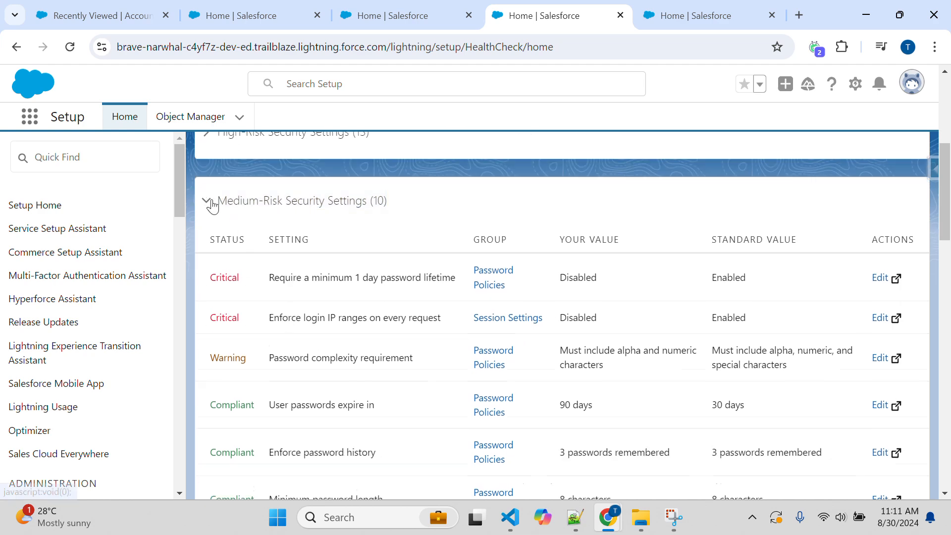
click(207, 202)
Review the Low-Risk Security Settings and collapse the section
drag(375, 280, 210, 278)
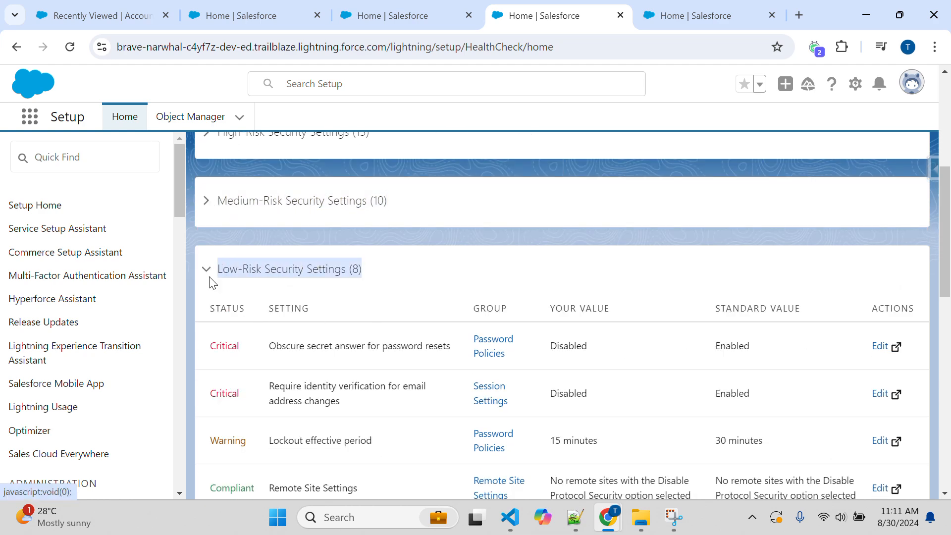
scroll(267, 357, down, 3)
scroll(268, 358, up, 3)
click(206, 270)
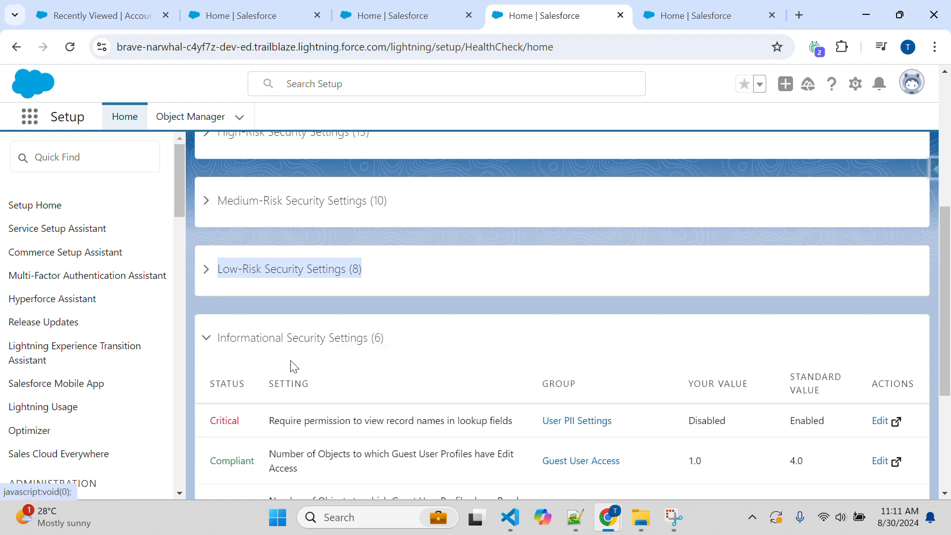
Review the Informational Security Settings and collapse the section
scroll(293, 371, down, 3)
scroll(293, 372, up, 2)
drag(395, 276, 219, 282)
scroll(294, 335, down, 3)
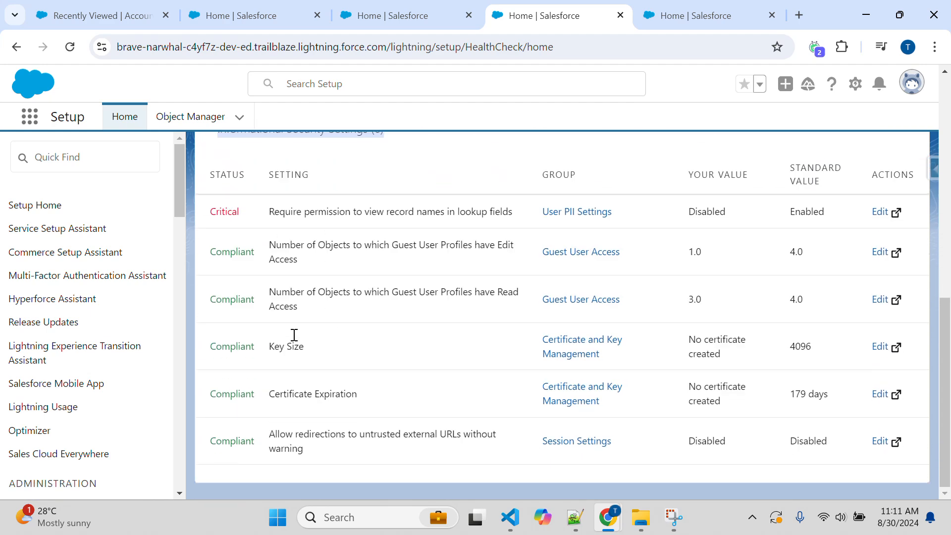
scroll(248, 308, up, 3)
click(207, 276)
Read the Health Check score summary and view the available baseline controls without choosing any
scroll(341, 382, up, 3)
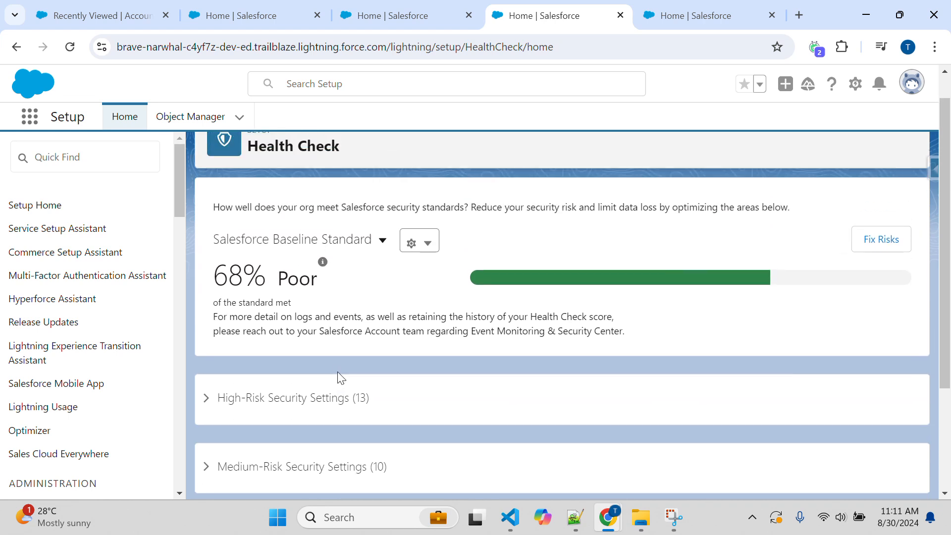
drag(215, 321, 622, 331)
scroll(372, 320, down, 1)
scroll(399, 289, up, 1)
click(431, 242)
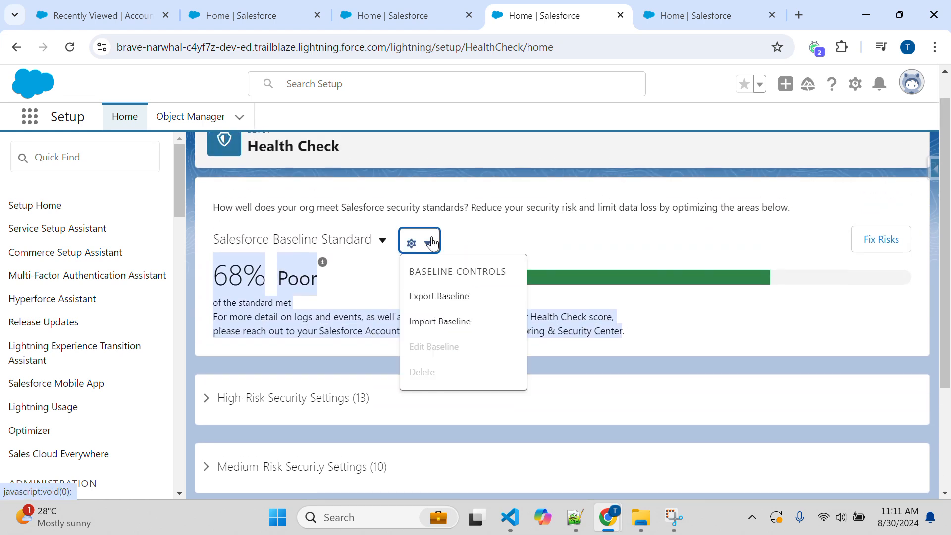
click(354, 283)
scroll(223, 334, down, 2)
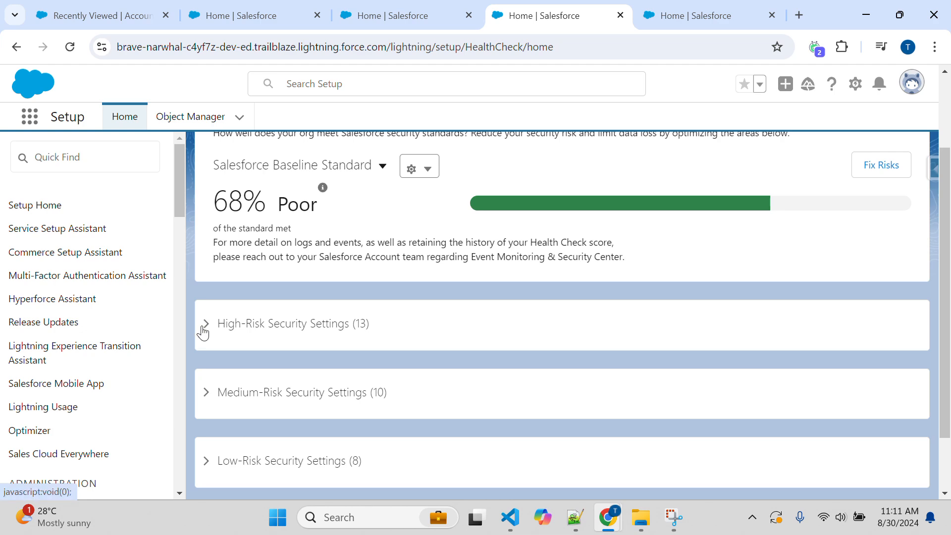
Expand the High-Risk Security Settings and open the edit page for Maximum invalid login attempts in a new browser tab
click(204, 328)
scroll(310, 346, down, 5)
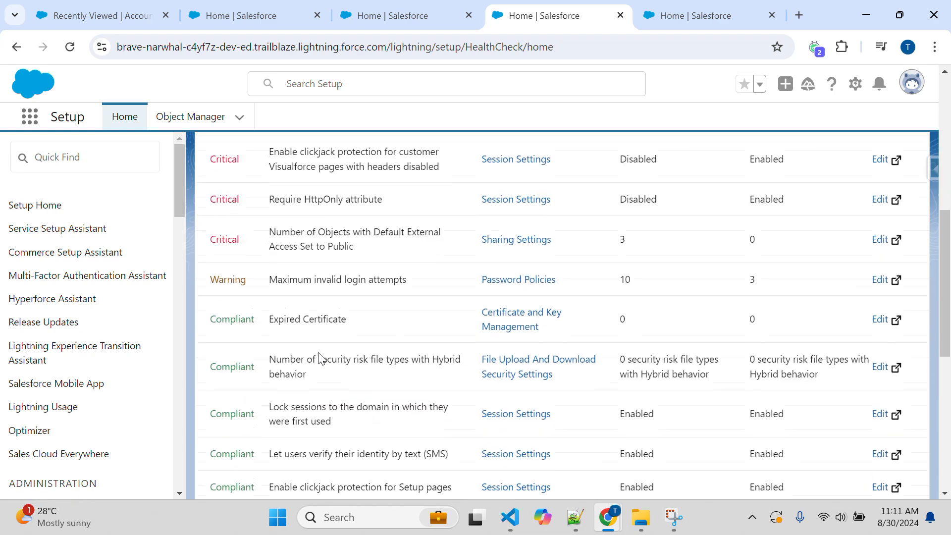
scroll(322, 358, down, 1)
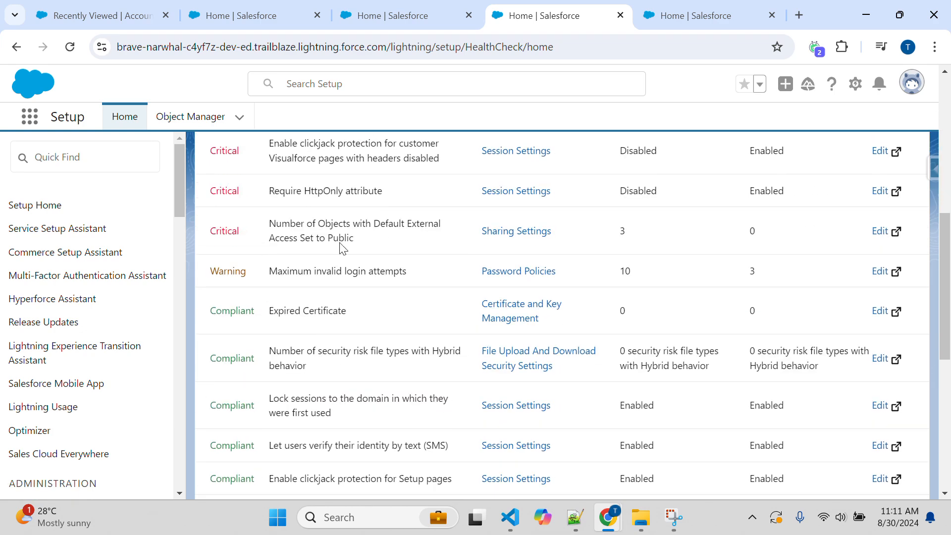
right_click(884, 279)
click(754, 290)
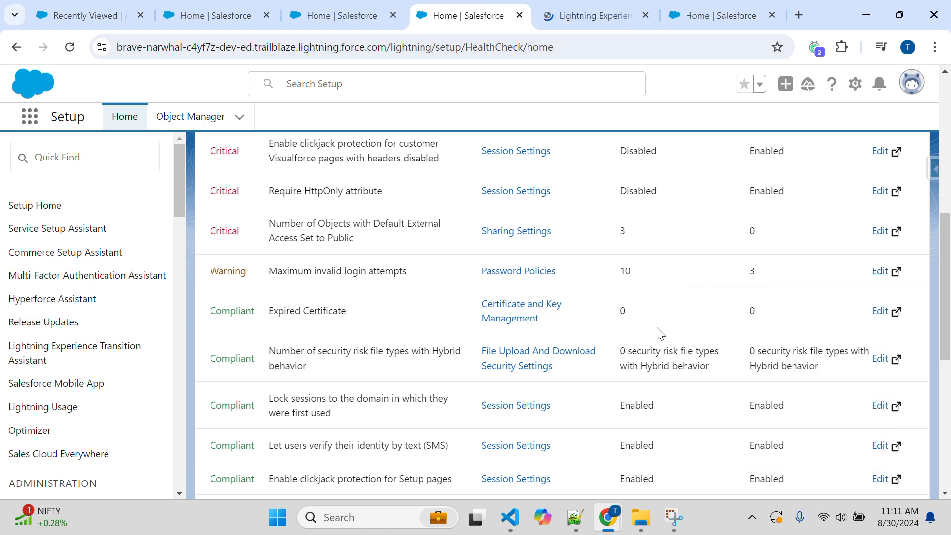
Find "Maximum invalid login attempts" on the Health Check page and compare its own value with the standard value
drag(267, 272, 425, 272)
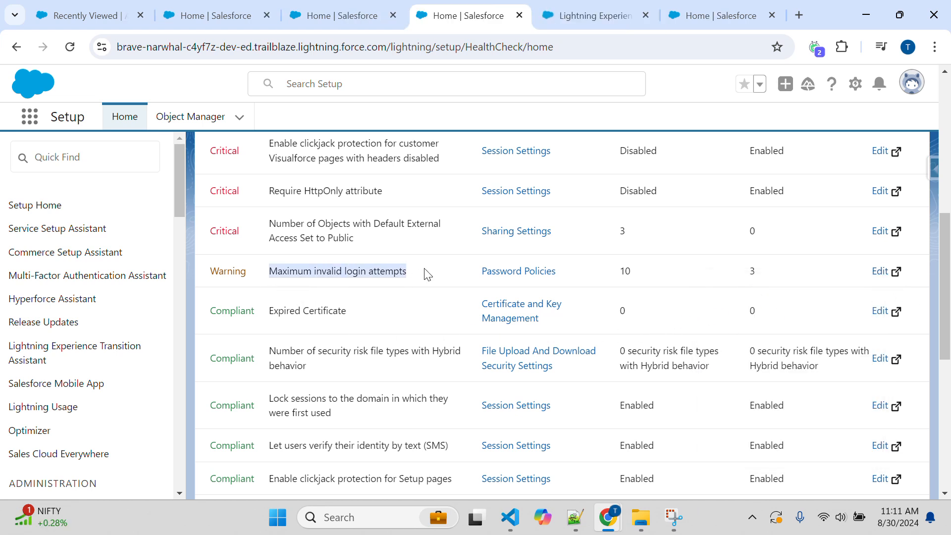
key(ctrl+f)
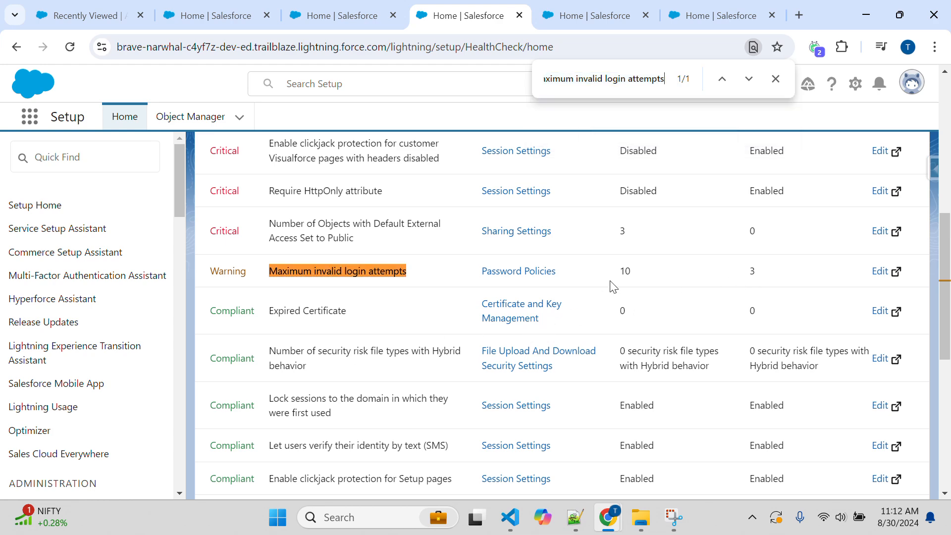
scroll(682, 259, up, 6)
scroll(614, 287, down, 1)
drag(617, 288, 678, 288)
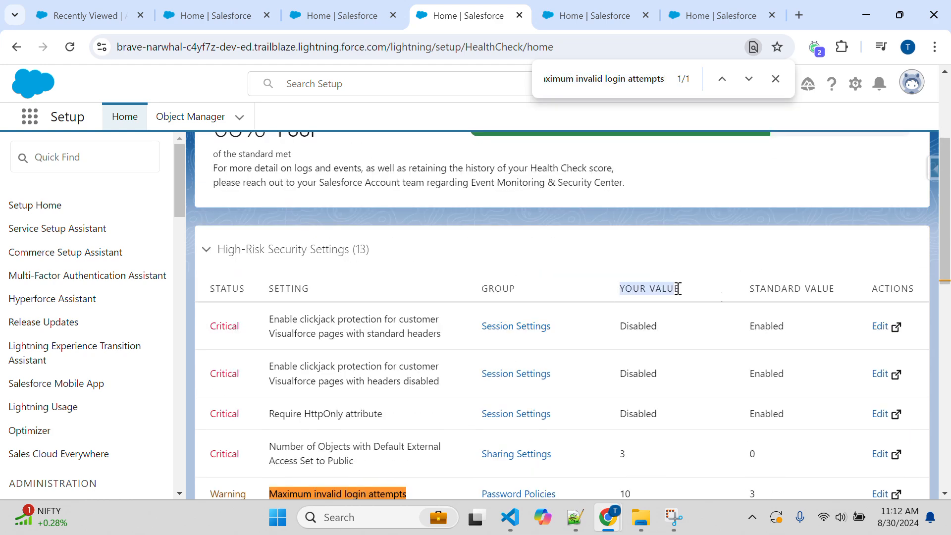
drag(753, 297, 855, 293)
scroll(786, 313, down, 3)
drag(614, 356, 650, 356)
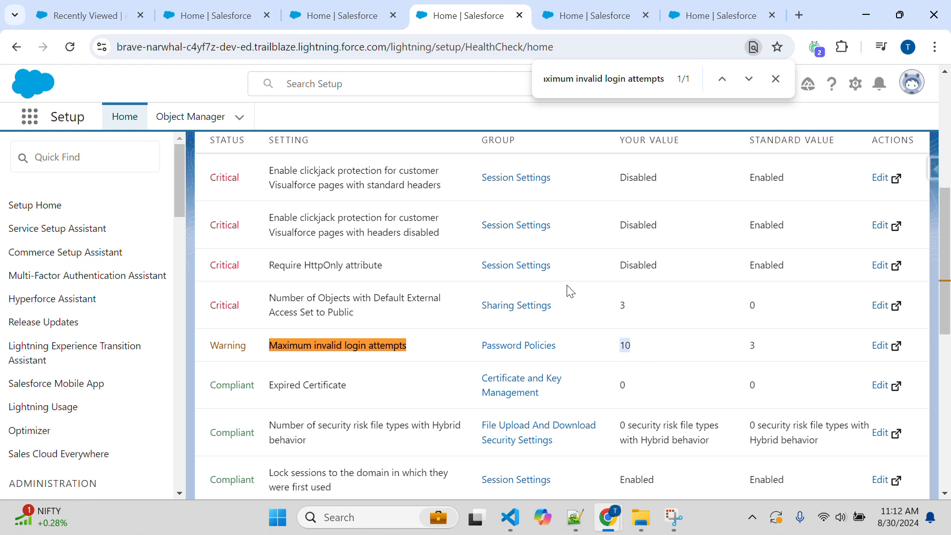
Set Maximum invalid login attempts to 3 on the Password Policies page opened in the other tab
click(604, 12)
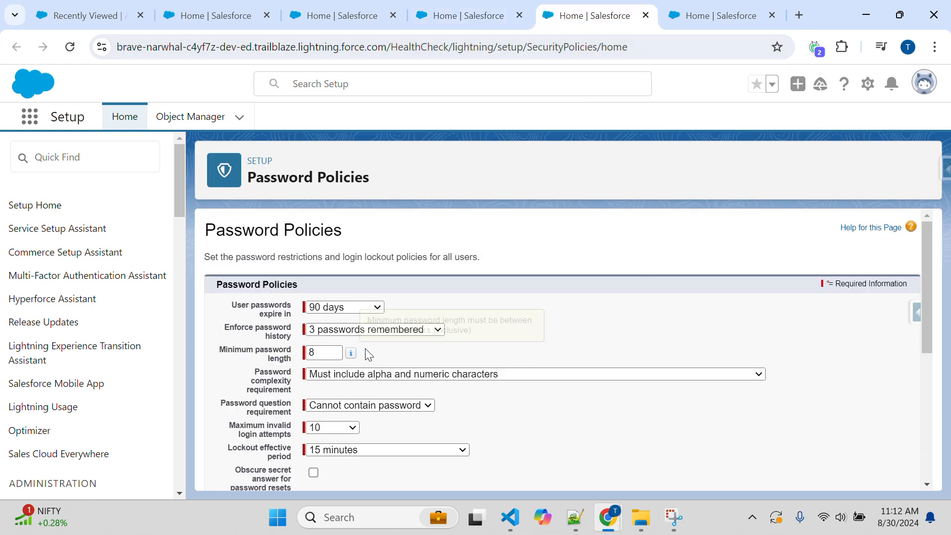
scroll(357, 351, down, 1)
click(344, 376)
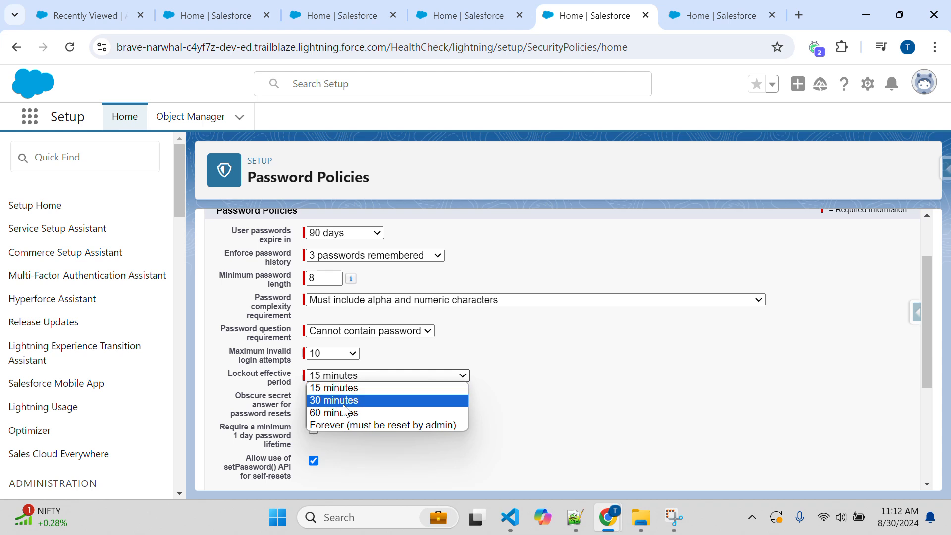
click(488, 350)
click(352, 355)
click(345, 365)
Verify the Maximum invalid login attempts field by searching for it on the page, and save the password policies
drag(231, 345, 289, 361)
scroll(399, 363, up, 1)
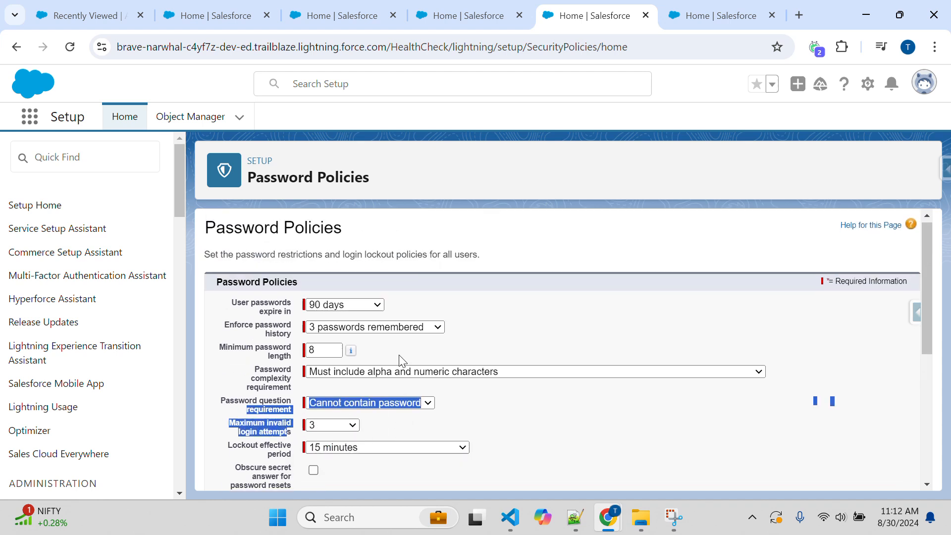
click(618, 277)
key(ctrl+f)
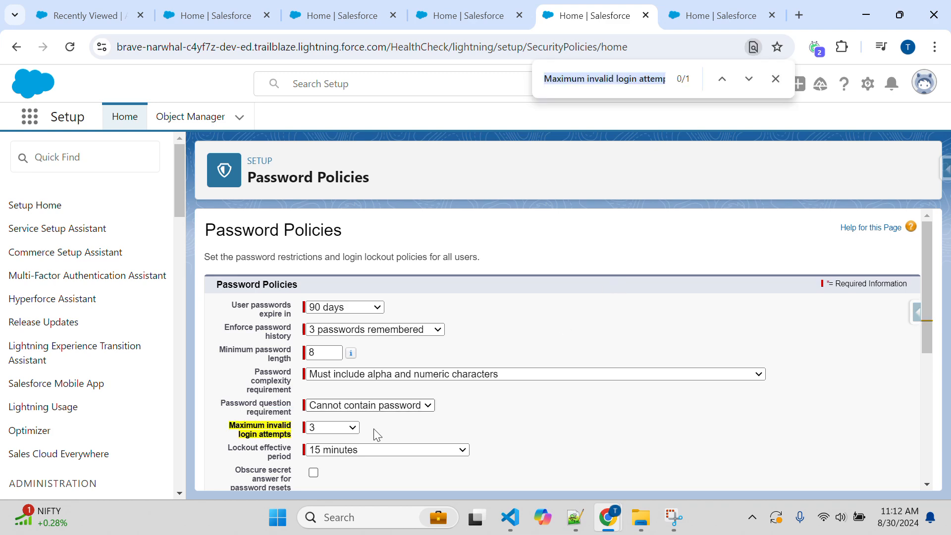
scroll(421, 295, down, 4)
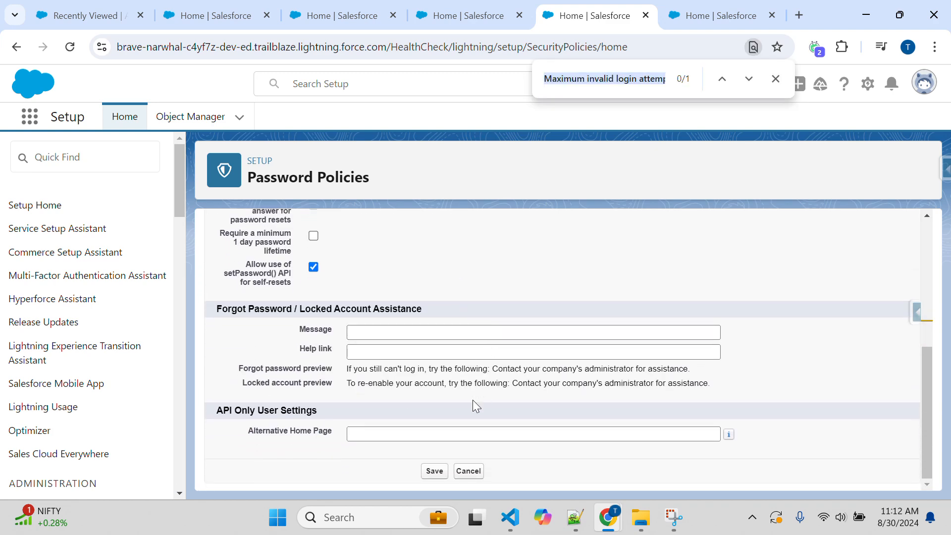
click(433, 471)
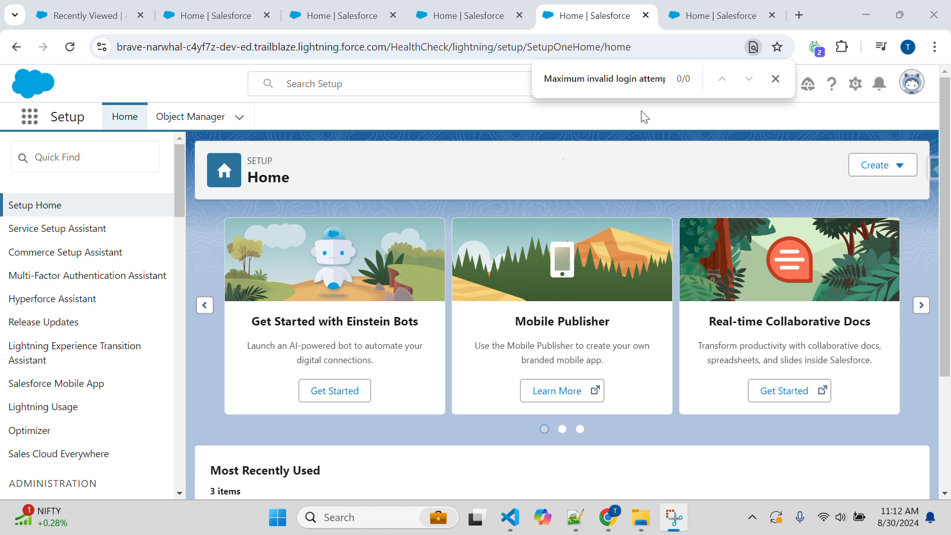
Switch to the other open Health Check tab and reload the page to refresh its results
click(335, 7)
scroll(374, 436, down, 4)
scroll(366, 421, down, 1)
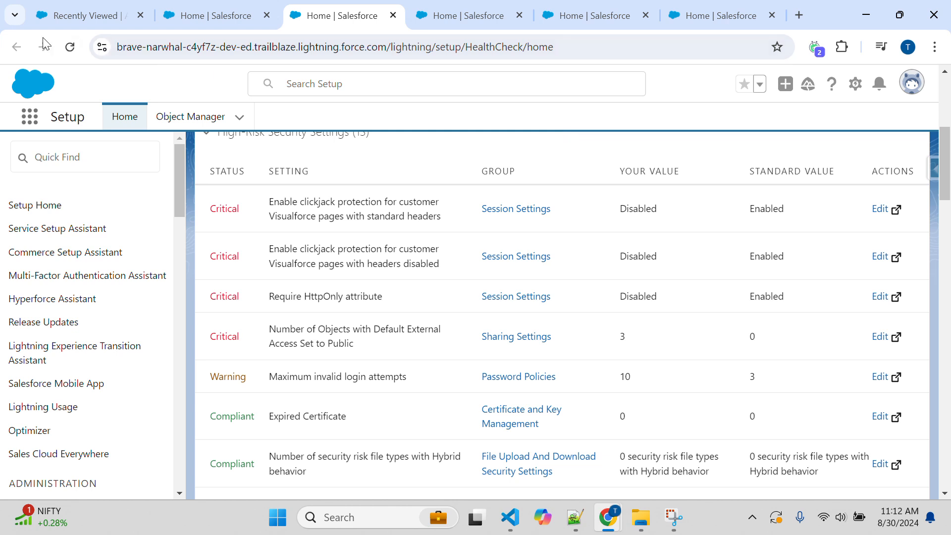
click(70, 46)
Check the refreshed security score and find "Maximum invalid login attempts" on the Health Check page
key(ctrl+f)
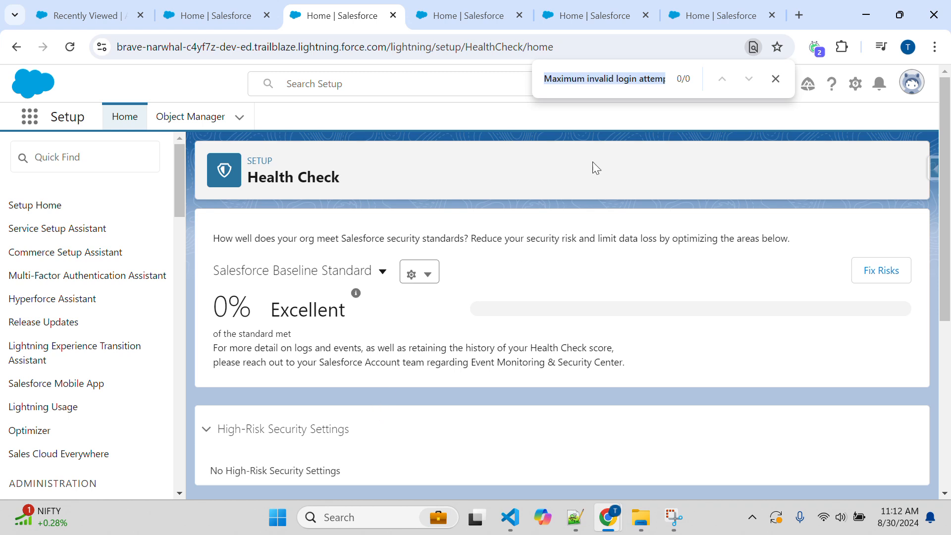
click(640, 78)
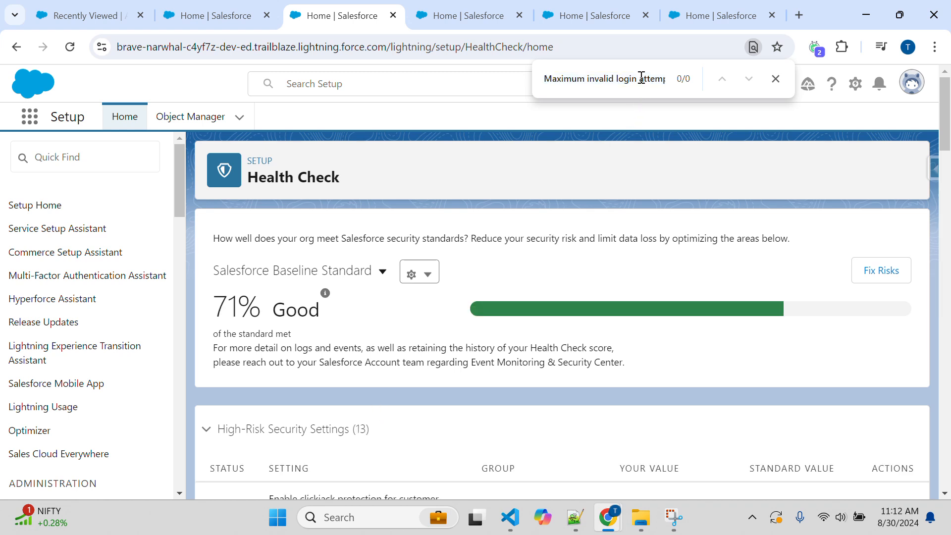
drag(314, 310, 204, 312)
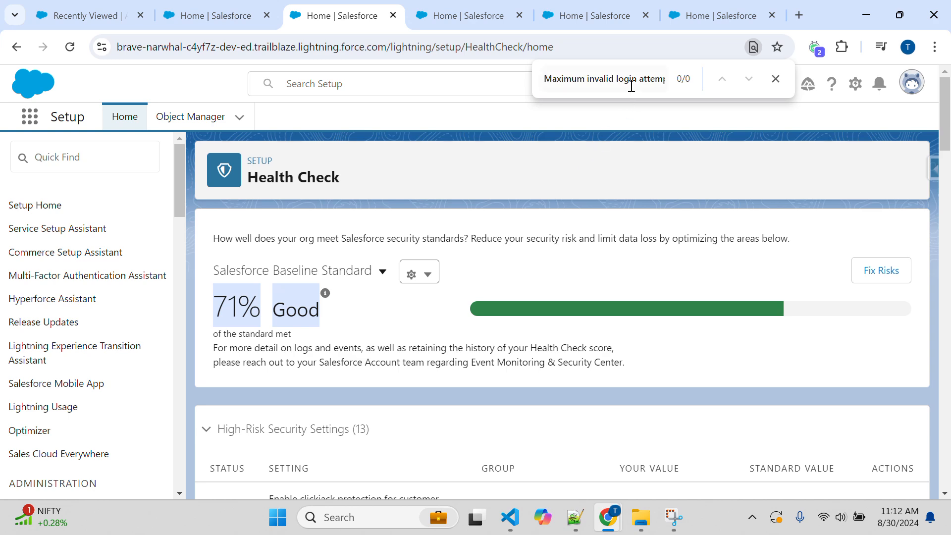
key(Return)
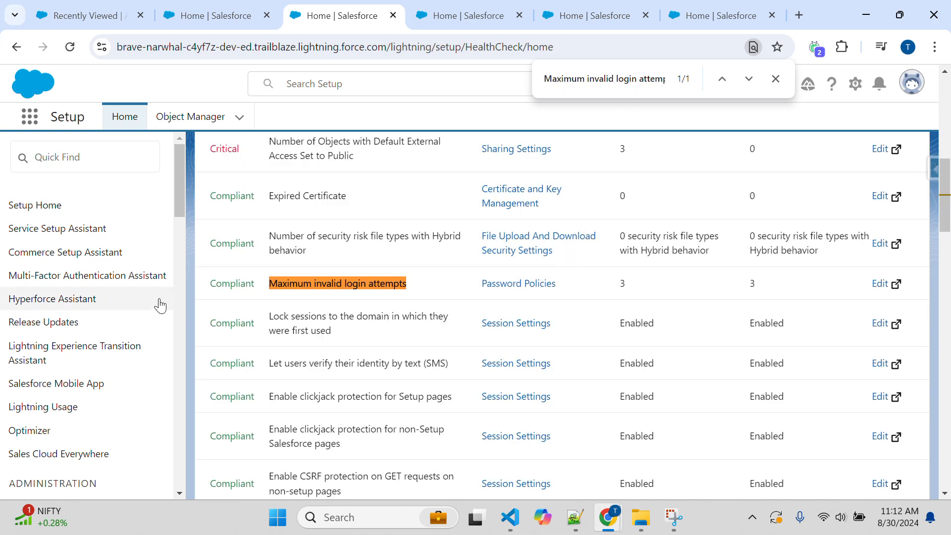
Open the sharing settings editor for the critical setting "Number of Objects with Default External Access Set to Public" from its Health Check row
drag(206, 283, 263, 290)
scroll(253, 304, up, 3)
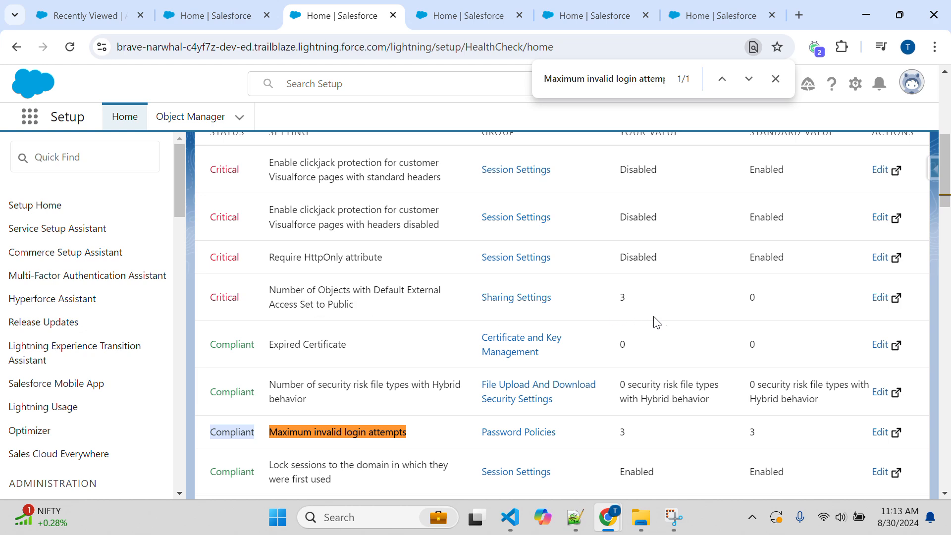
scroll(694, 314, up, 3)
scroll(728, 312, down, 2)
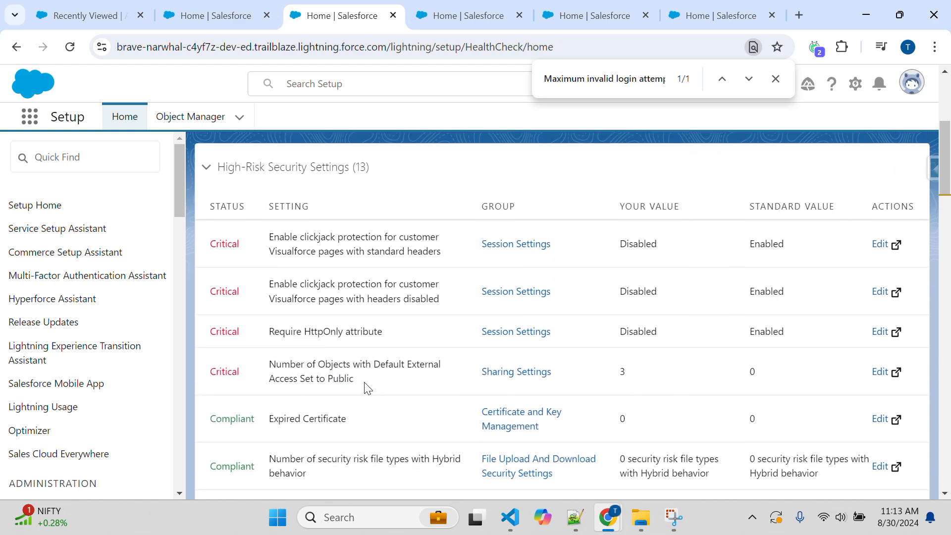
drag(372, 388, 265, 364)
drag(481, 372, 559, 373)
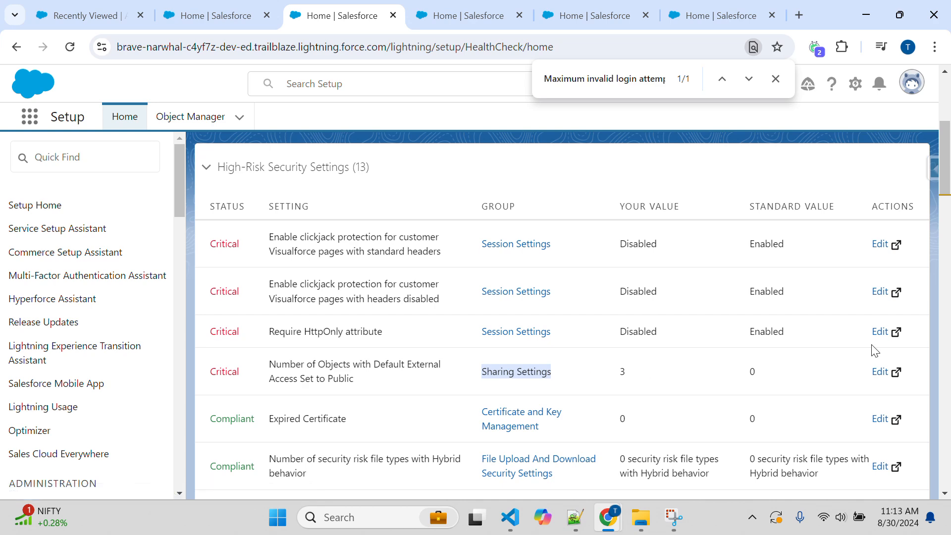
click(886, 377)
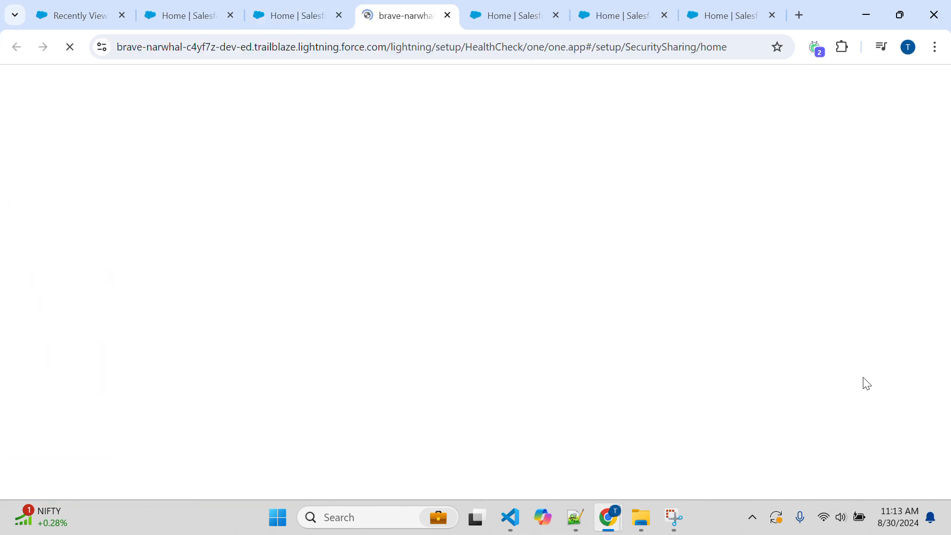
Return to Health Check and compare the org's value with the standard value for objects with default external access set to public
click(319, 16)
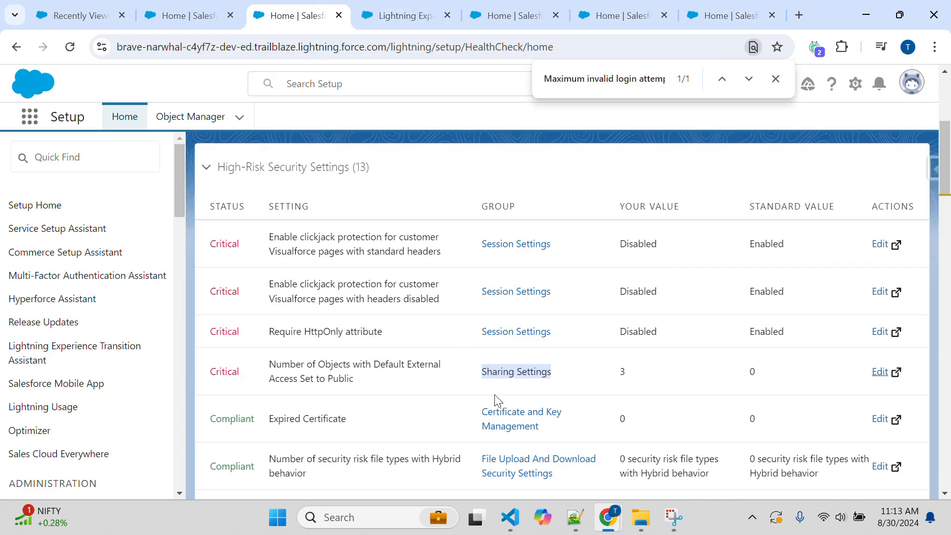
drag(747, 205, 828, 206)
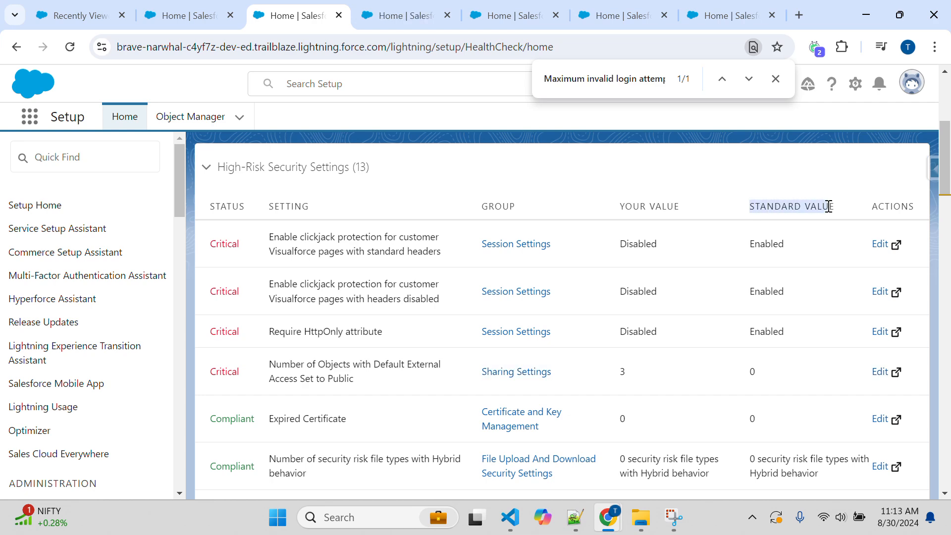
double_click(751, 373)
double_click(620, 372)
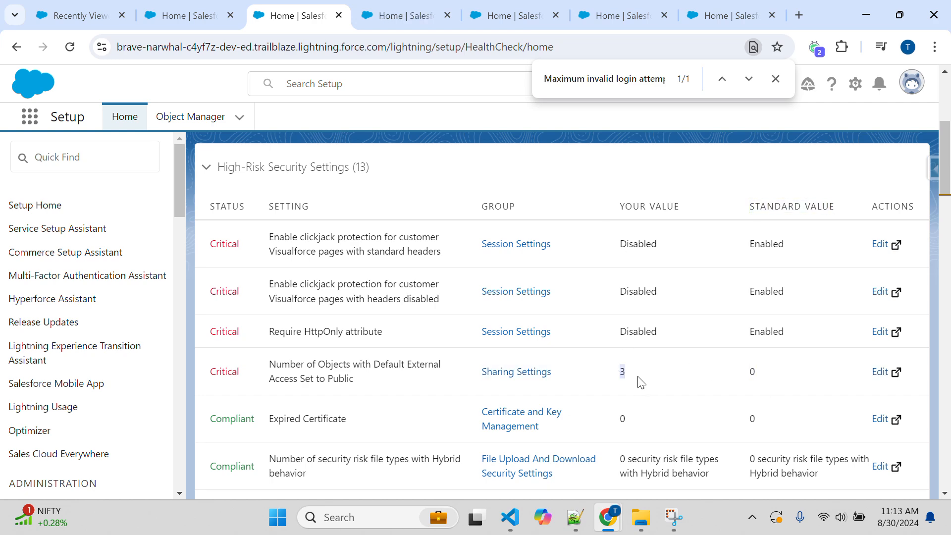
Switch to the Sharing Settings browser tab and open the organization-wide defaults for editing
click(392, 15)
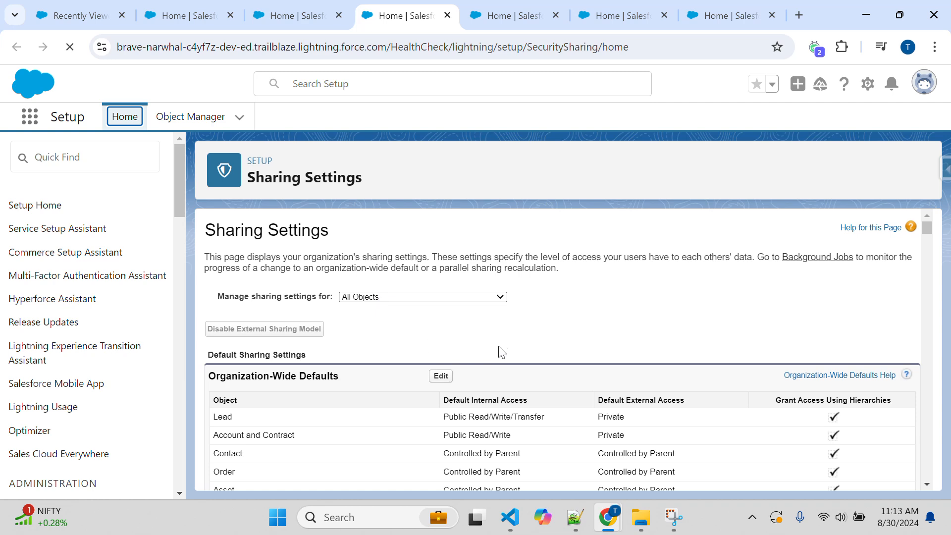
scroll(503, 339, down, 5)
scroll(501, 337, up, 5)
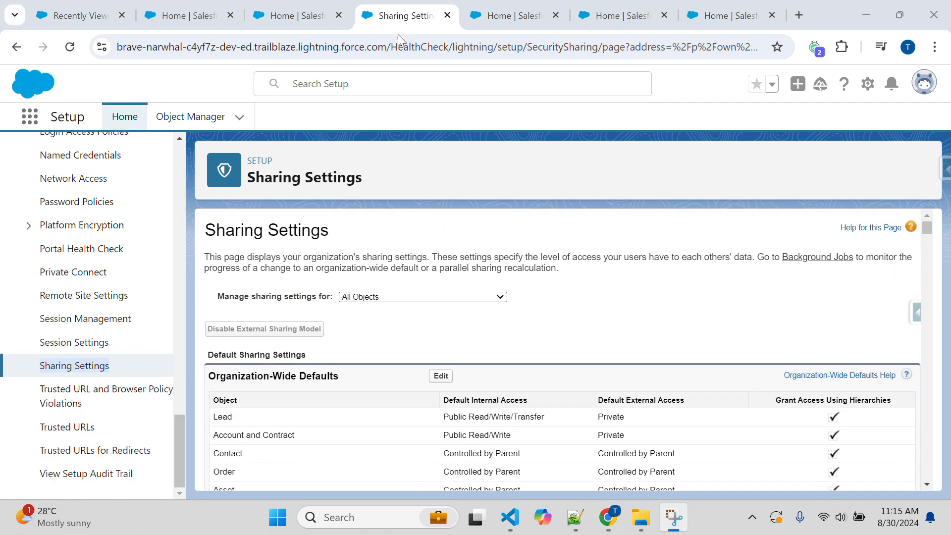
click(441, 377)
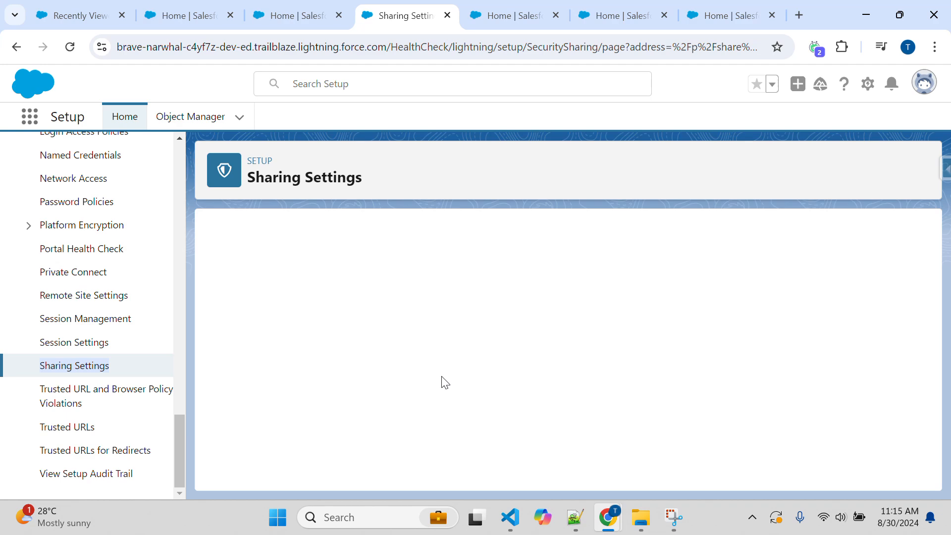
Set the Default External Access of the Product object to Private
scroll(575, 397, down, 1)
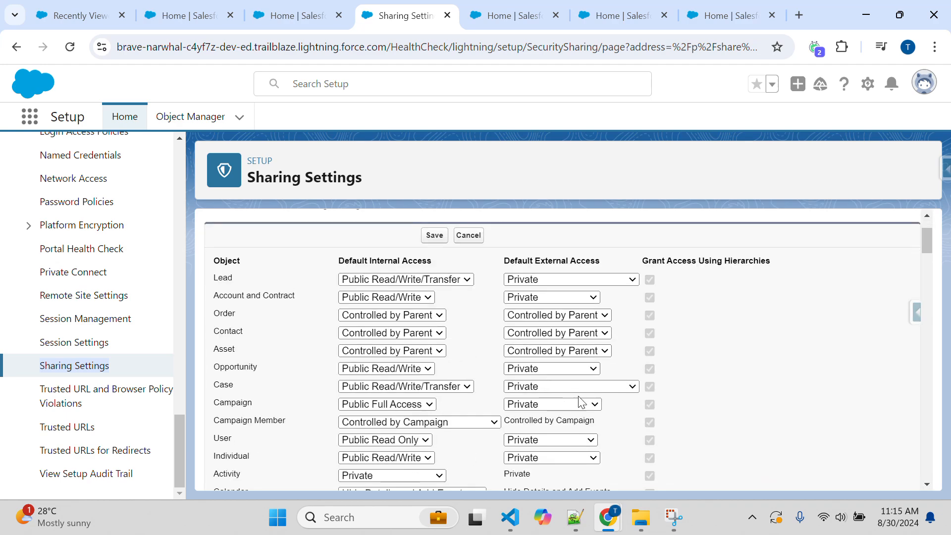
scroll(577, 431, down, 2)
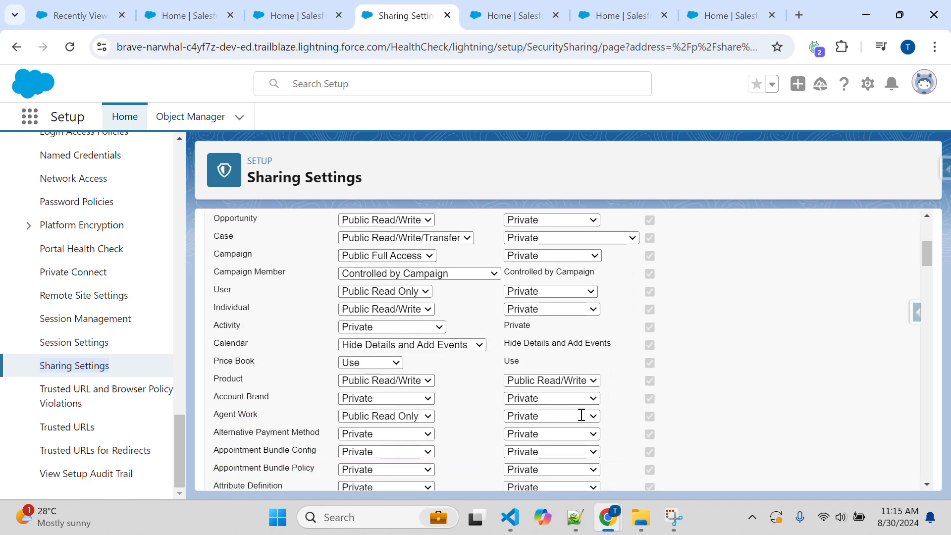
click(586, 382)
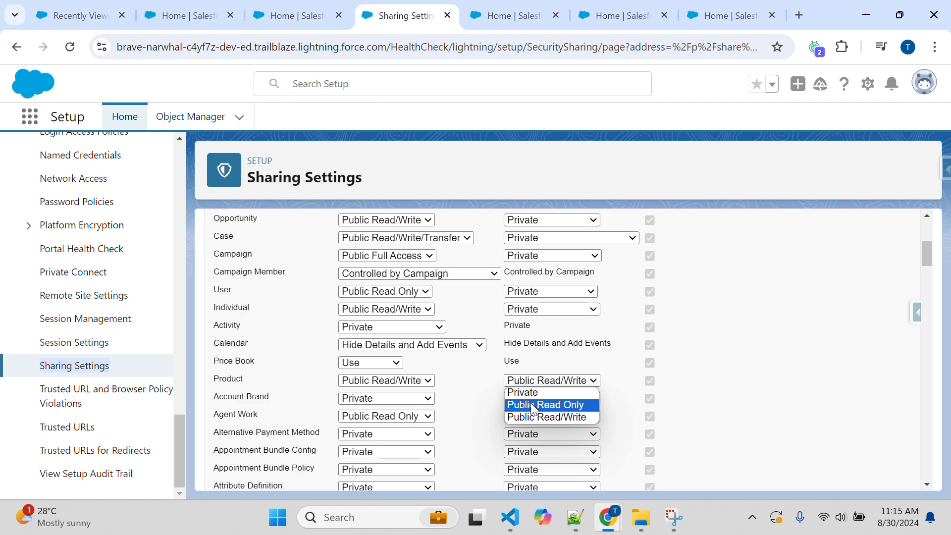
click(555, 392)
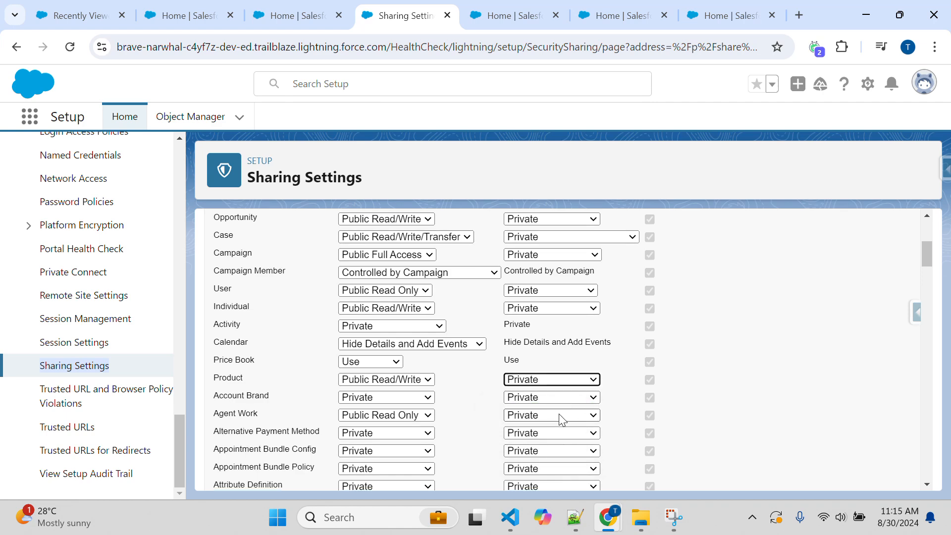
Set the Default External Access of the Operating Hours object to Private
scroll(561, 420, down, 10)
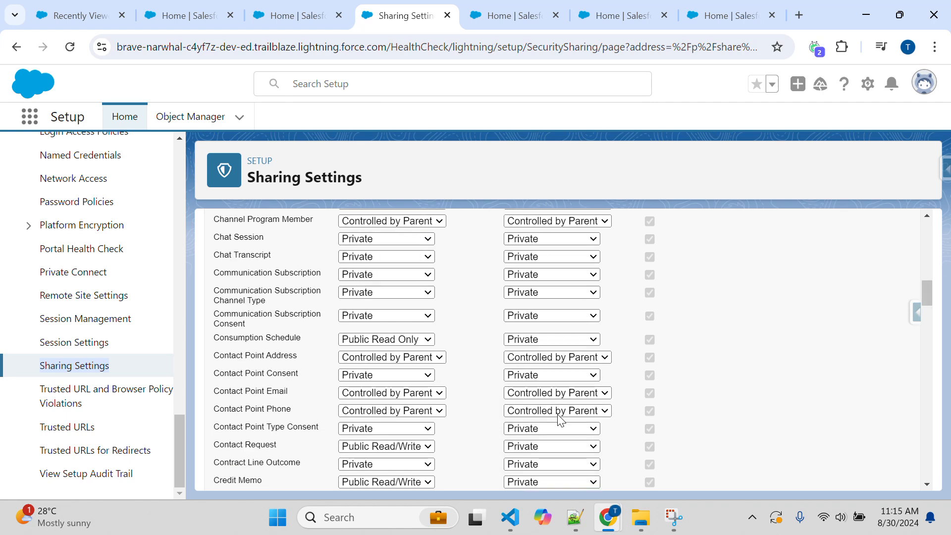
scroll(561, 421, up, 1)
scroll(558, 417, down, 15)
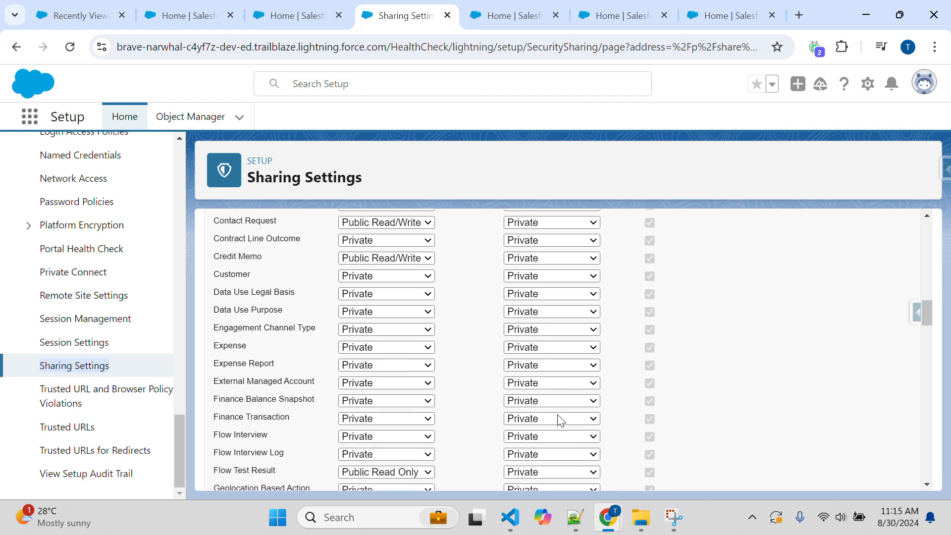
scroll(556, 418, up, 1)
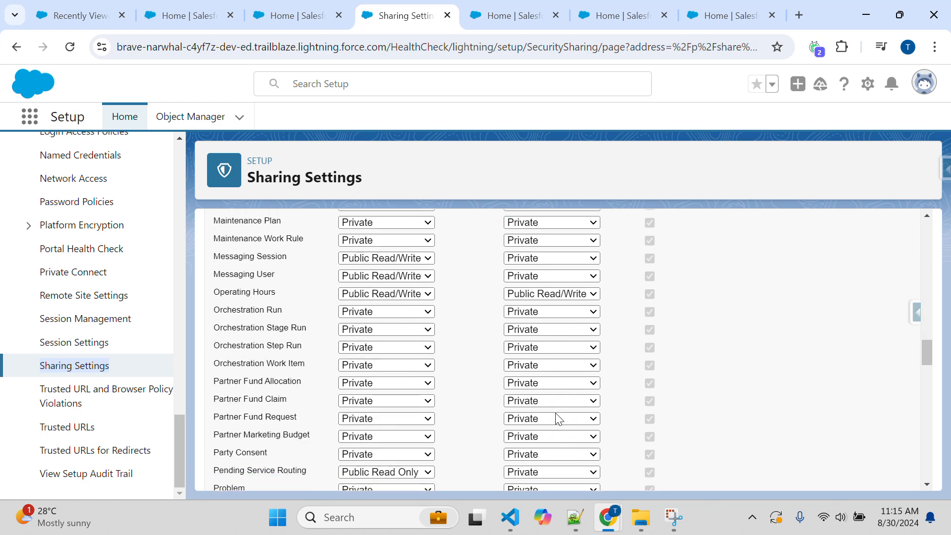
click(574, 296)
click(544, 307)
Find the remaining object further down the list with public Default External Access and set it to Private
scroll(558, 396, down, 1)
scroll(558, 396, down, 15)
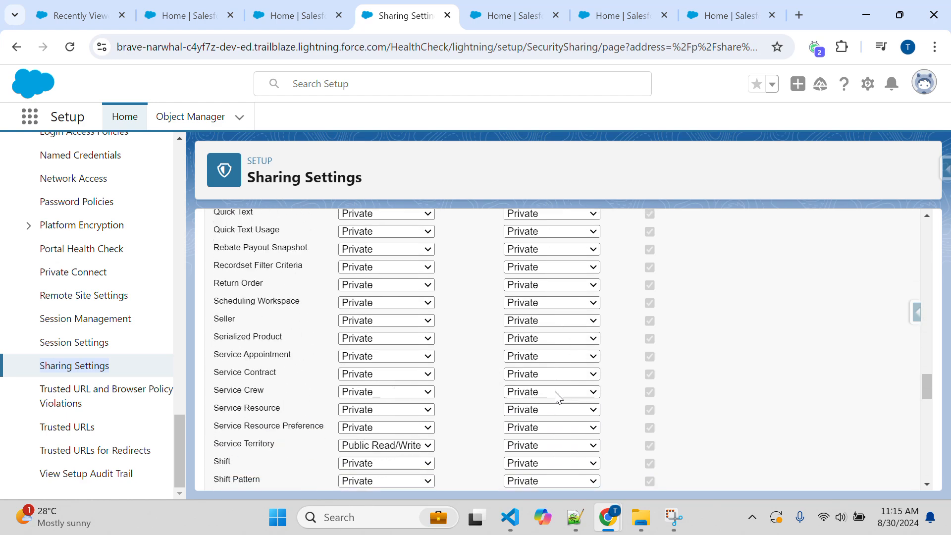
scroll(557, 396, up, 3)
click(551, 356)
click(536, 369)
Check the rest of the object list, then save the organization-wide defaults and accept the recalculation of the sharing rules
scroll(540, 391, down, 9)
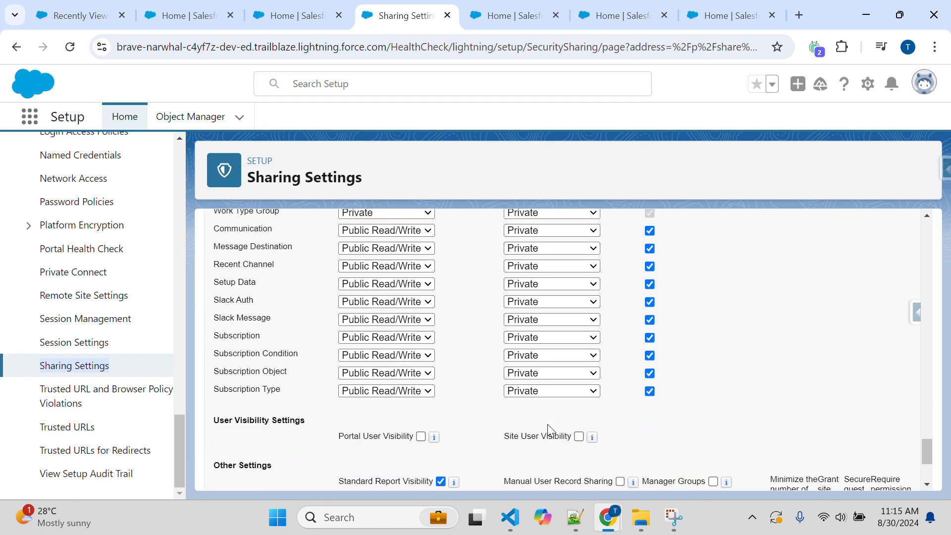
scroll(548, 429, down, 3)
scroll(460, 357, up, 20)
scroll(458, 352, up, 10)
click(430, 309)
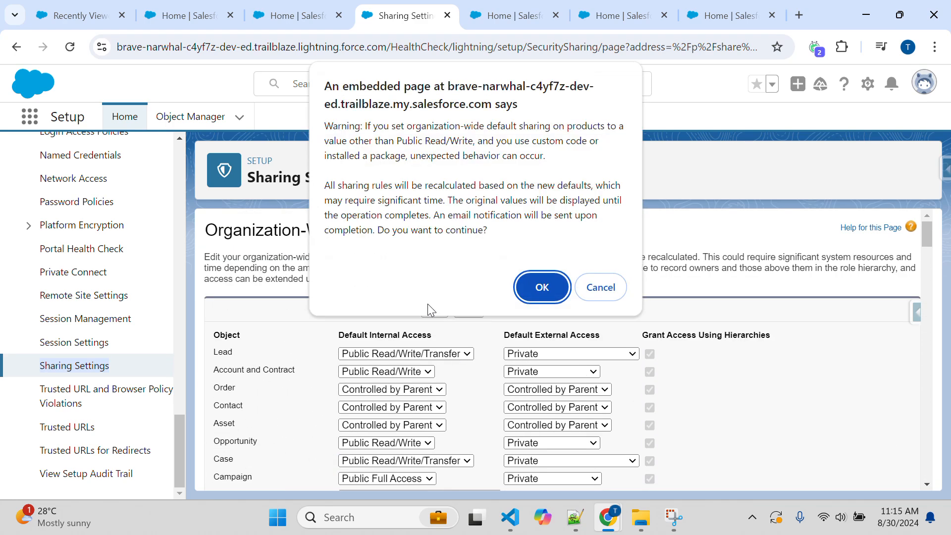
click(541, 287)
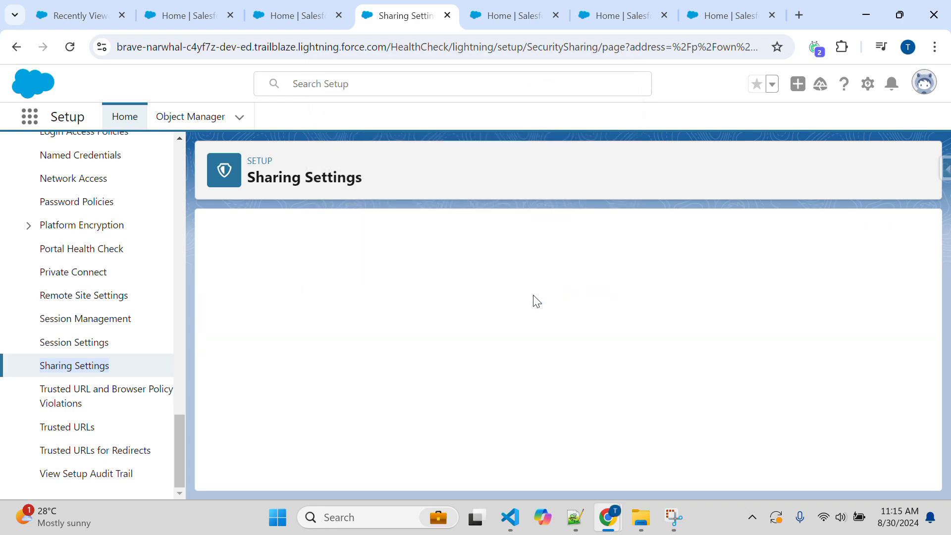
Return to Health Check and find "Number of Objects with Default External Access Set to Public" on the refreshed page to check its status
click(310, 15)
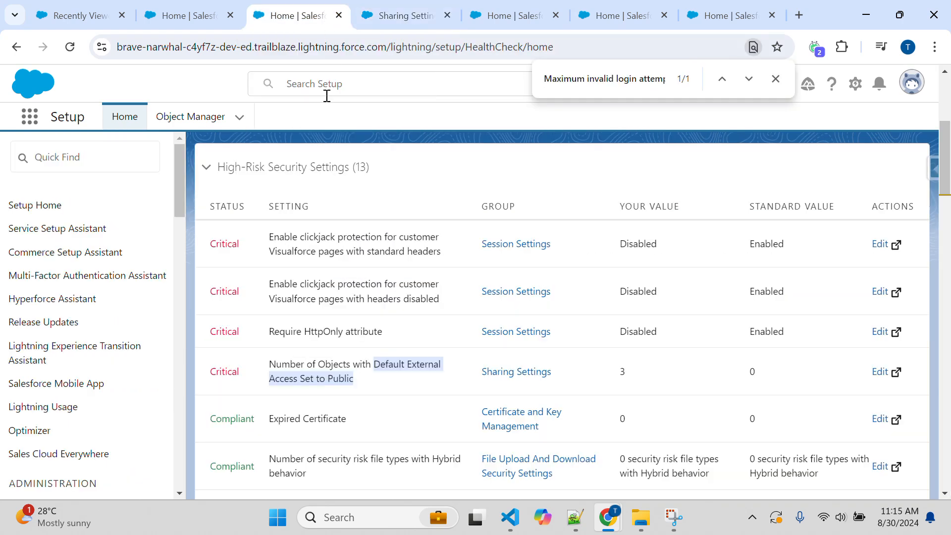
drag(359, 388, 264, 364)
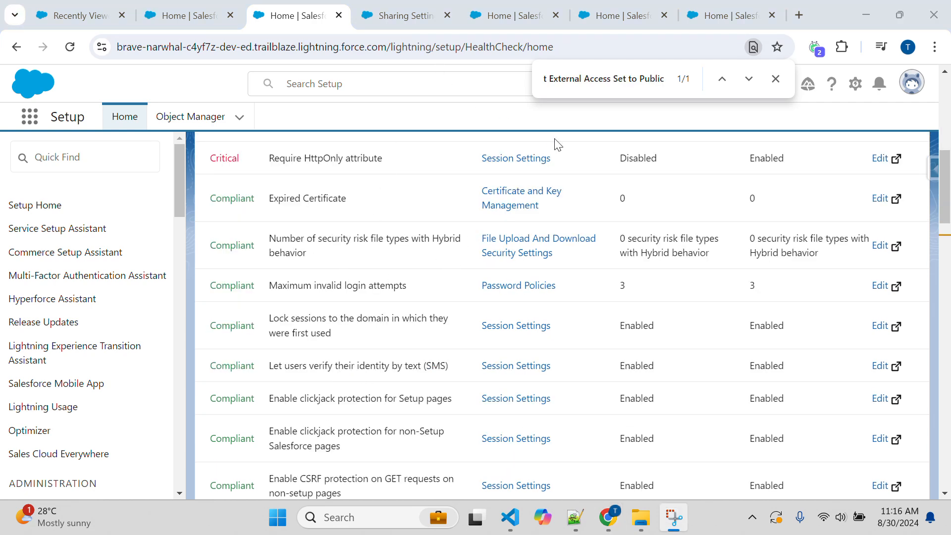
click(611, 78)
key(Return)
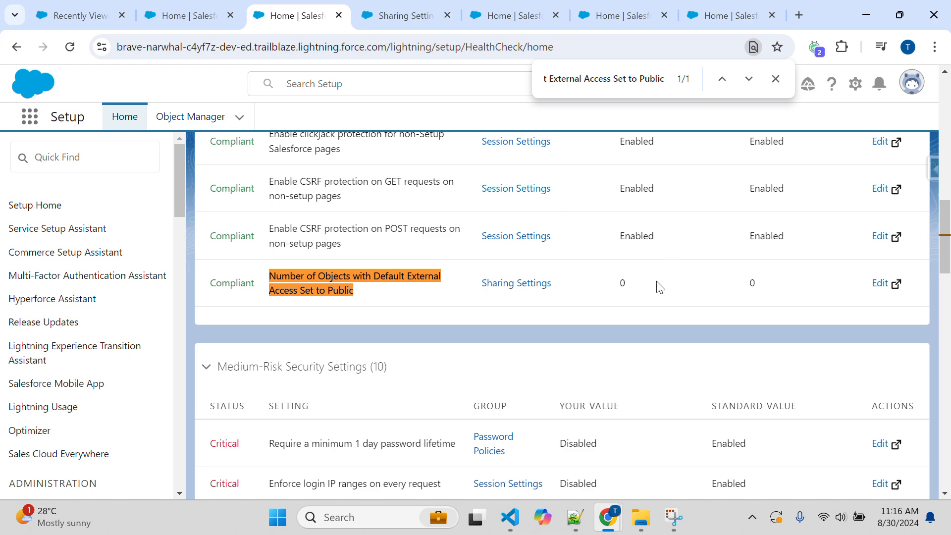
drag(207, 286, 268, 282)
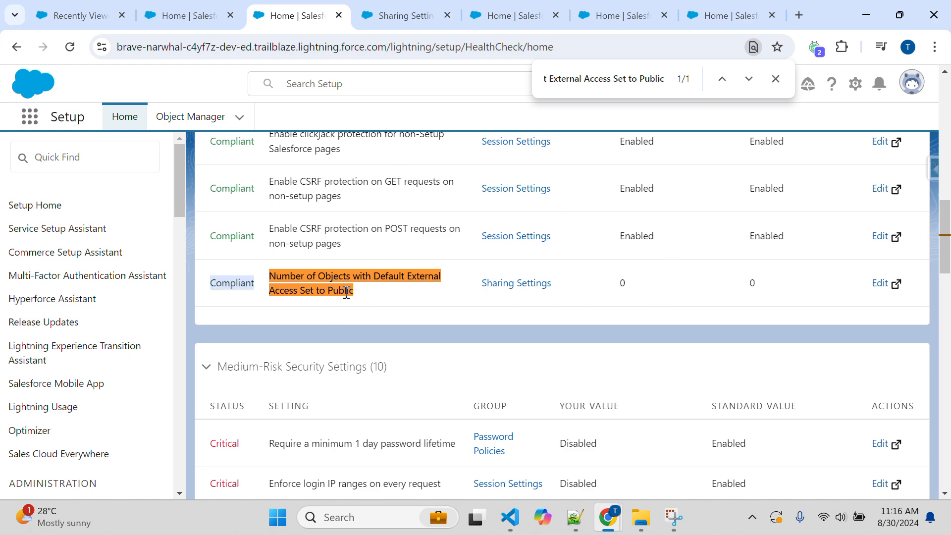
Check the overall security score and look through the high-risk, medium-risk and informational settings on the Health Check page
scroll(328, 293, up, 10)
drag(210, 312, 334, 311)
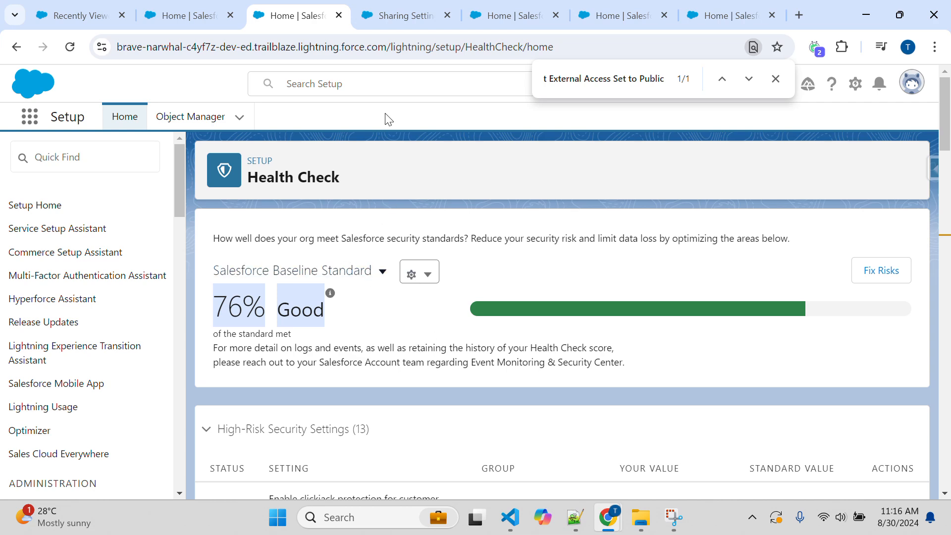
scroll(378, 245, down, 15)
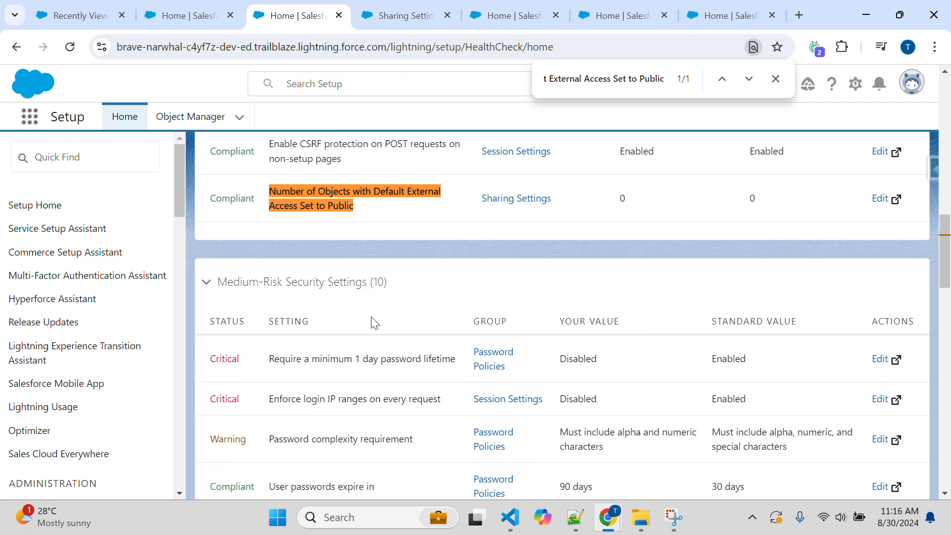
scroll(374, 323, up, 15)
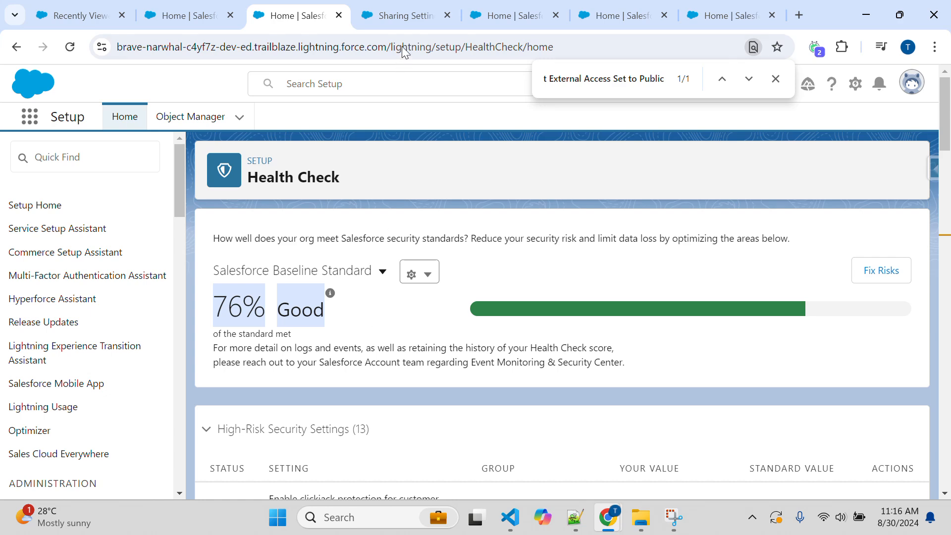
key(Escape)
scroll(423, 376, down, 6)
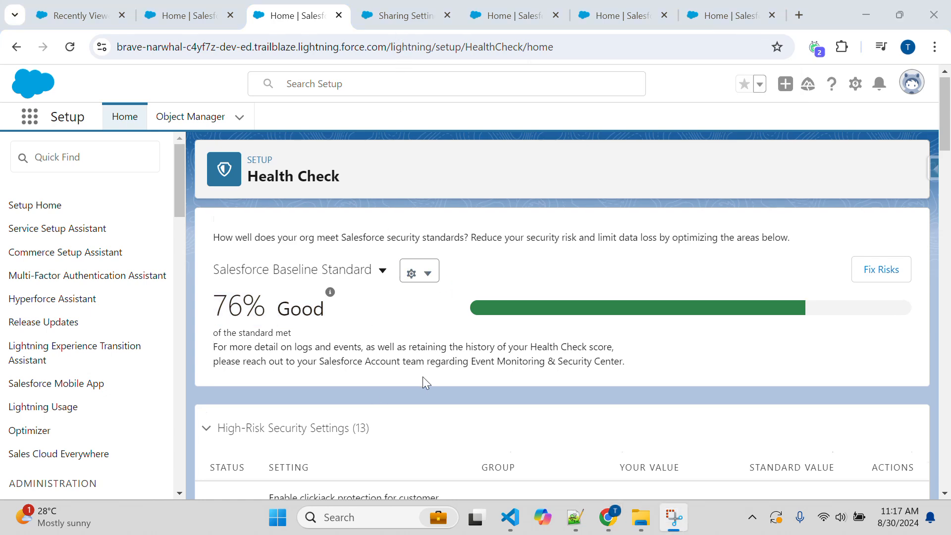
scroll(428, 383, down, 20)
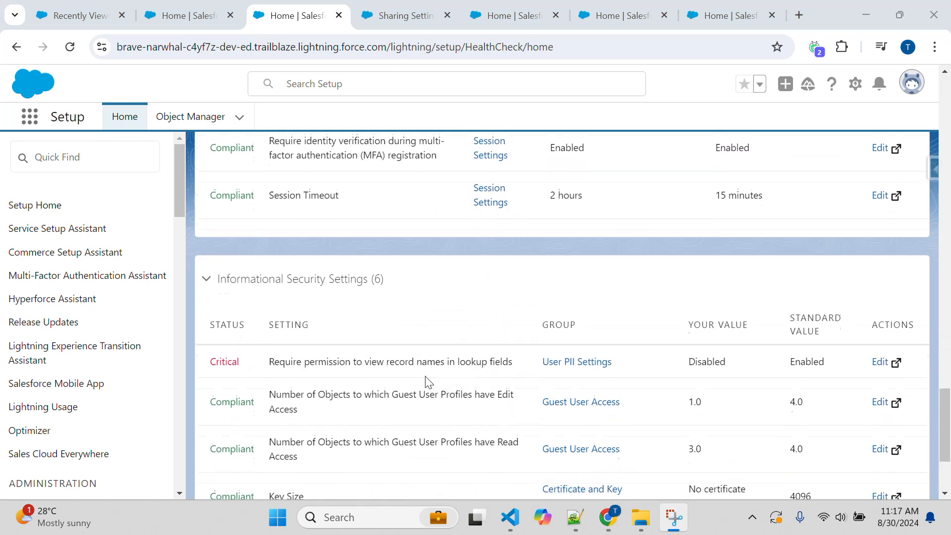
scroll(429, 383, up, 20)
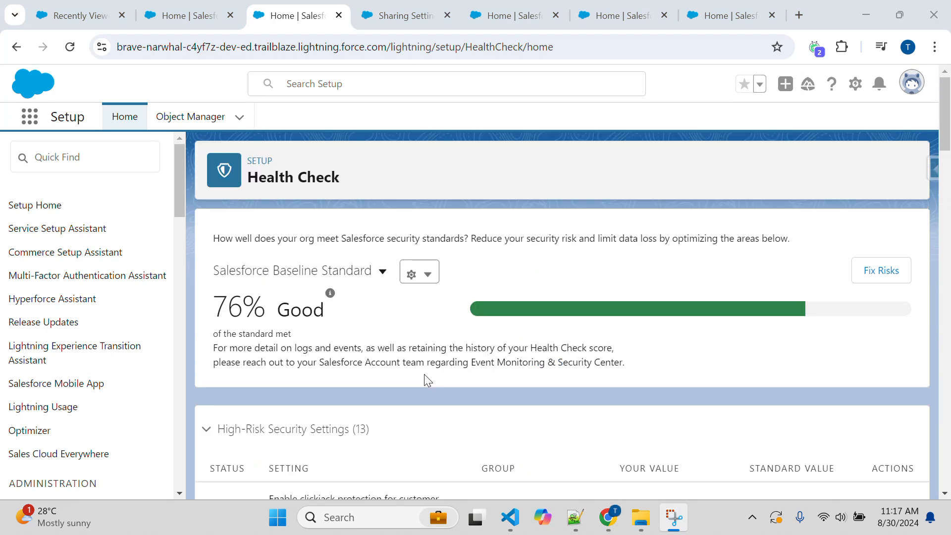